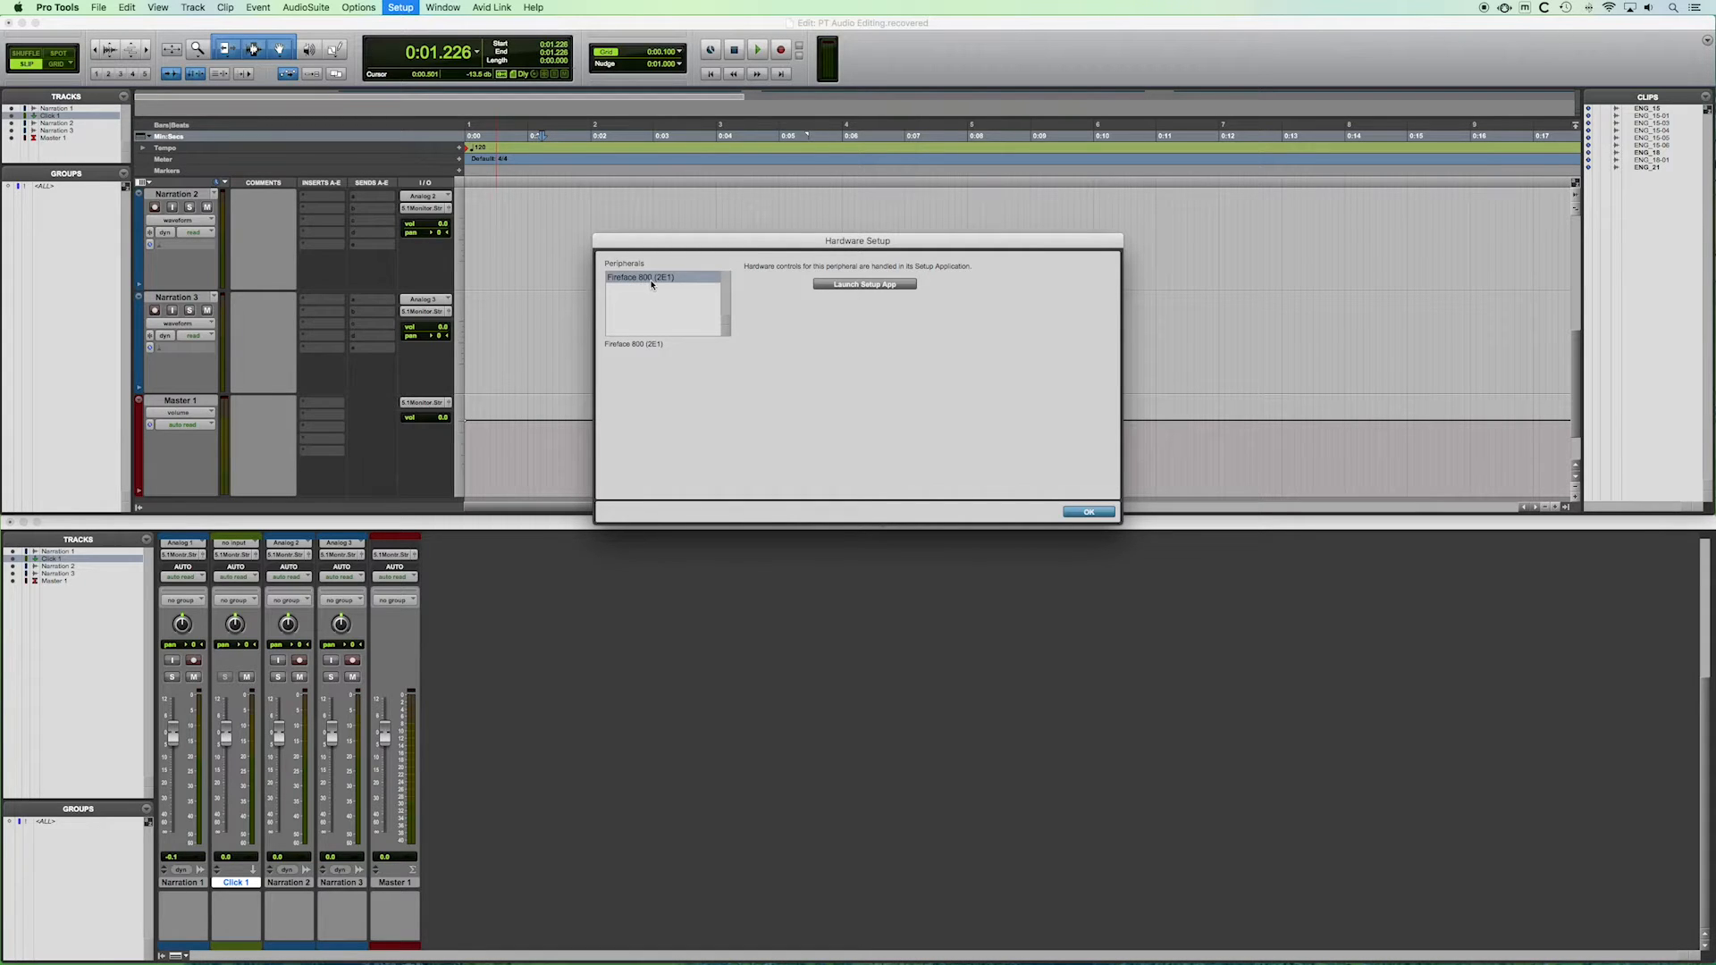
Launch the setup app for the Fireface 800, look over its settings in Audio Devices, and close that window.
{"action": "left_click", "coordinate": [842, 286]}
{"action": "left_click_drag", "start_coordinate": [626, 407], "coordinate": [771, 371]}
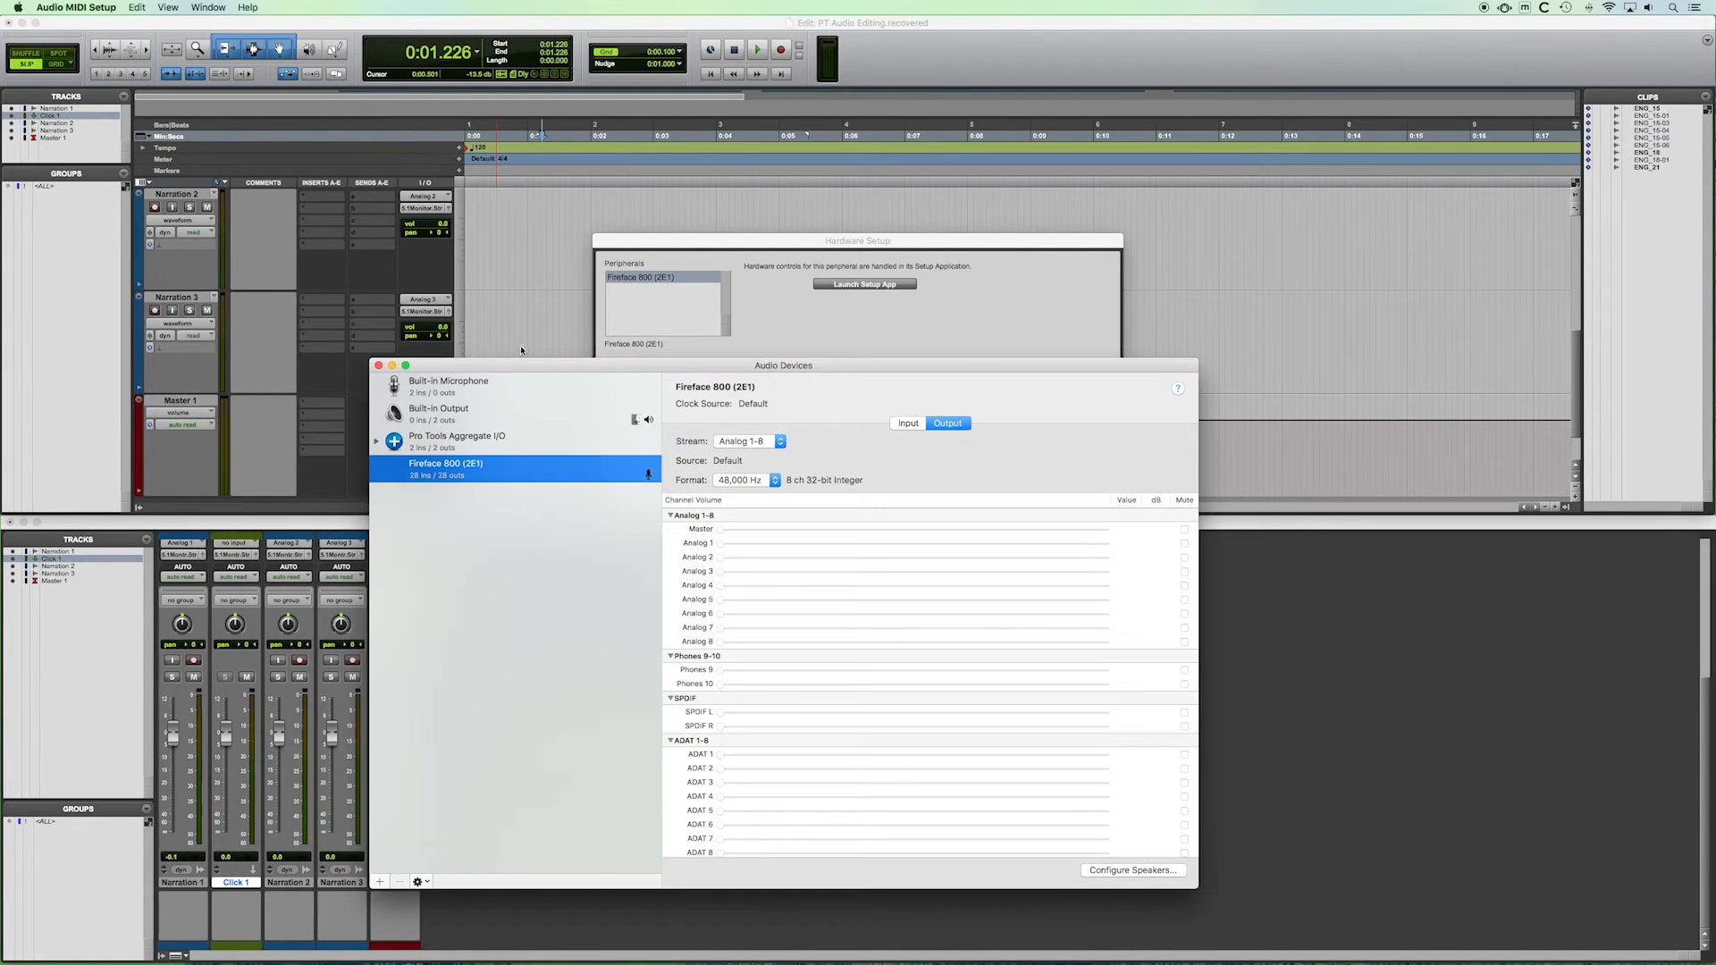
{"action": "left_click", "coordinate": [379, 367]}
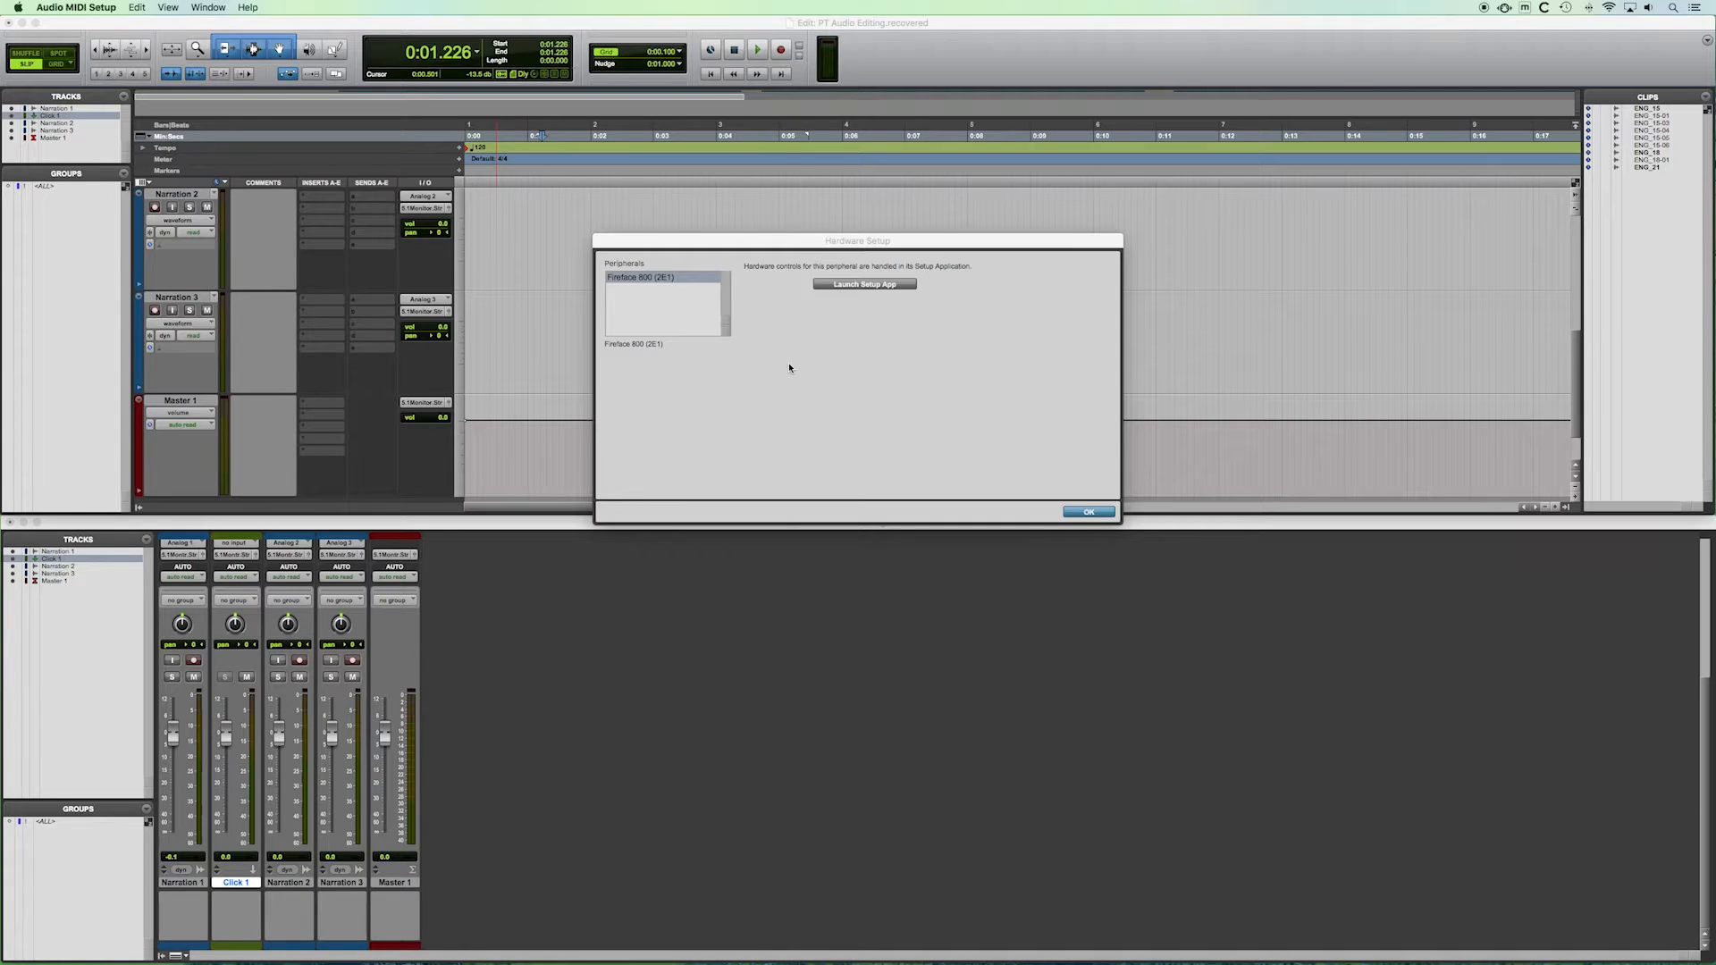
Switch to Fireface Settings, reposition the window to examine the Fireface 800 properties, and close it.
{"action": "key", "text": "super+Tab"}
{"action": "key", "text": "super+Tab"}
{"action": "key", "text": "super+Tab"}
{"action": "key", "text": "super+Tab"}
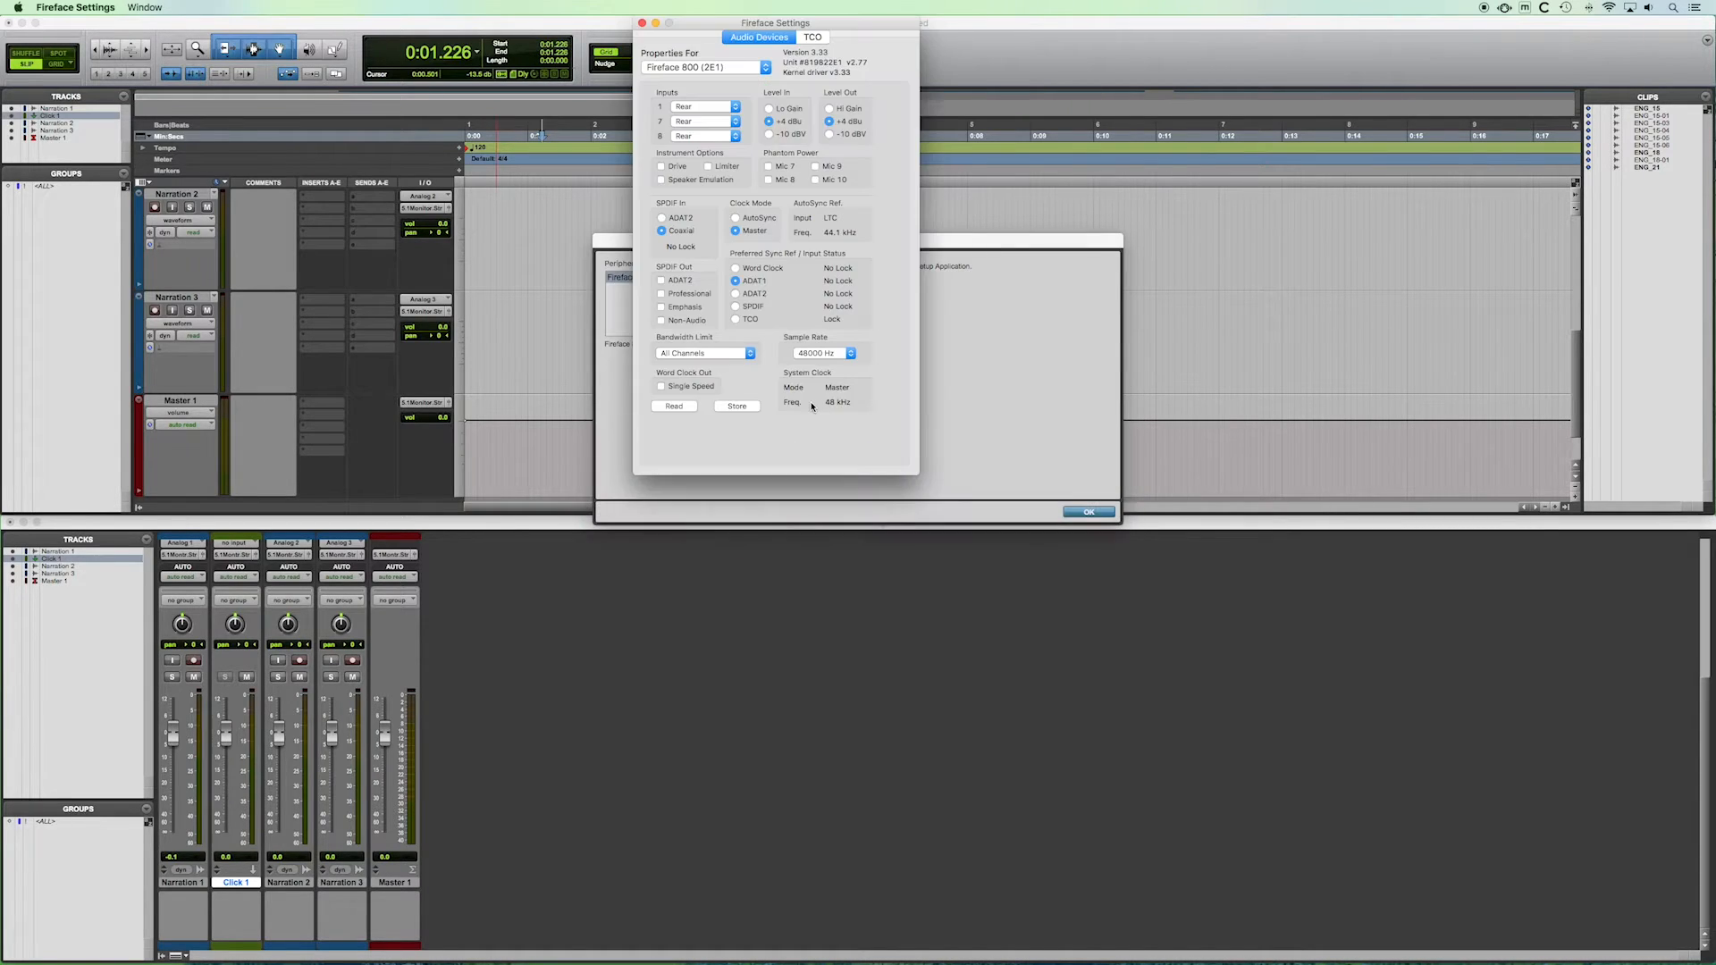
{"action": "left_click_drag", "start_coordinate": [741, 22], "coordinate": [727, 350]}
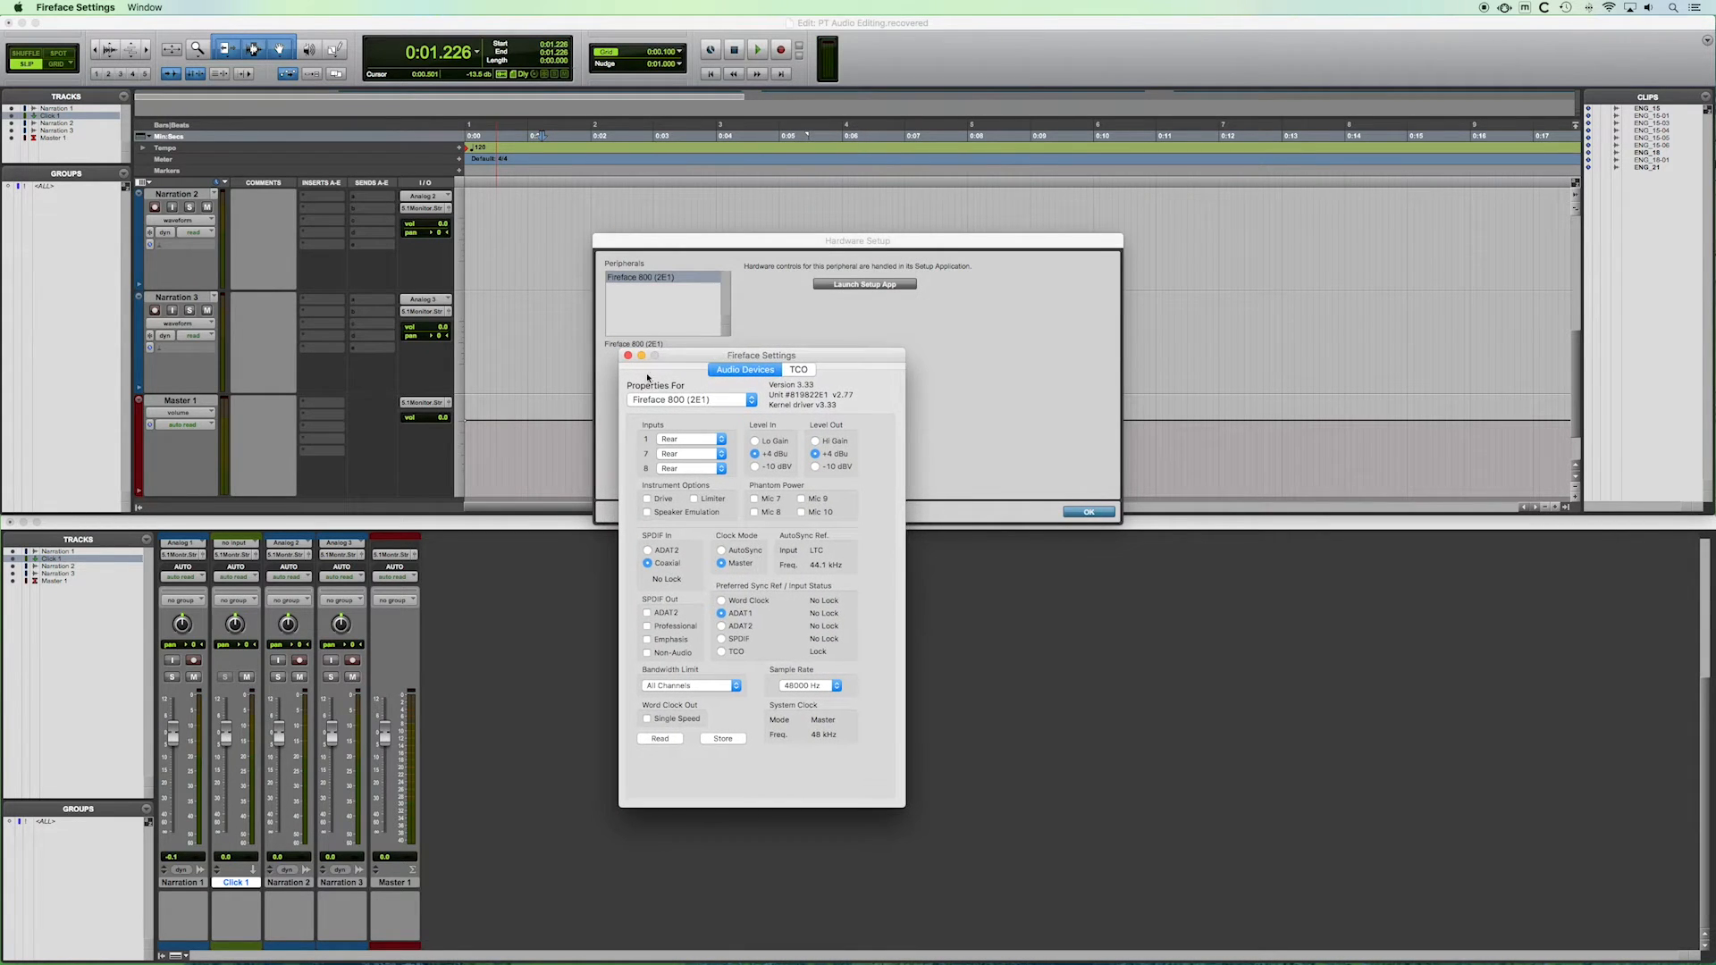
{"action": "left_click", "coordinate": [628, 355]}
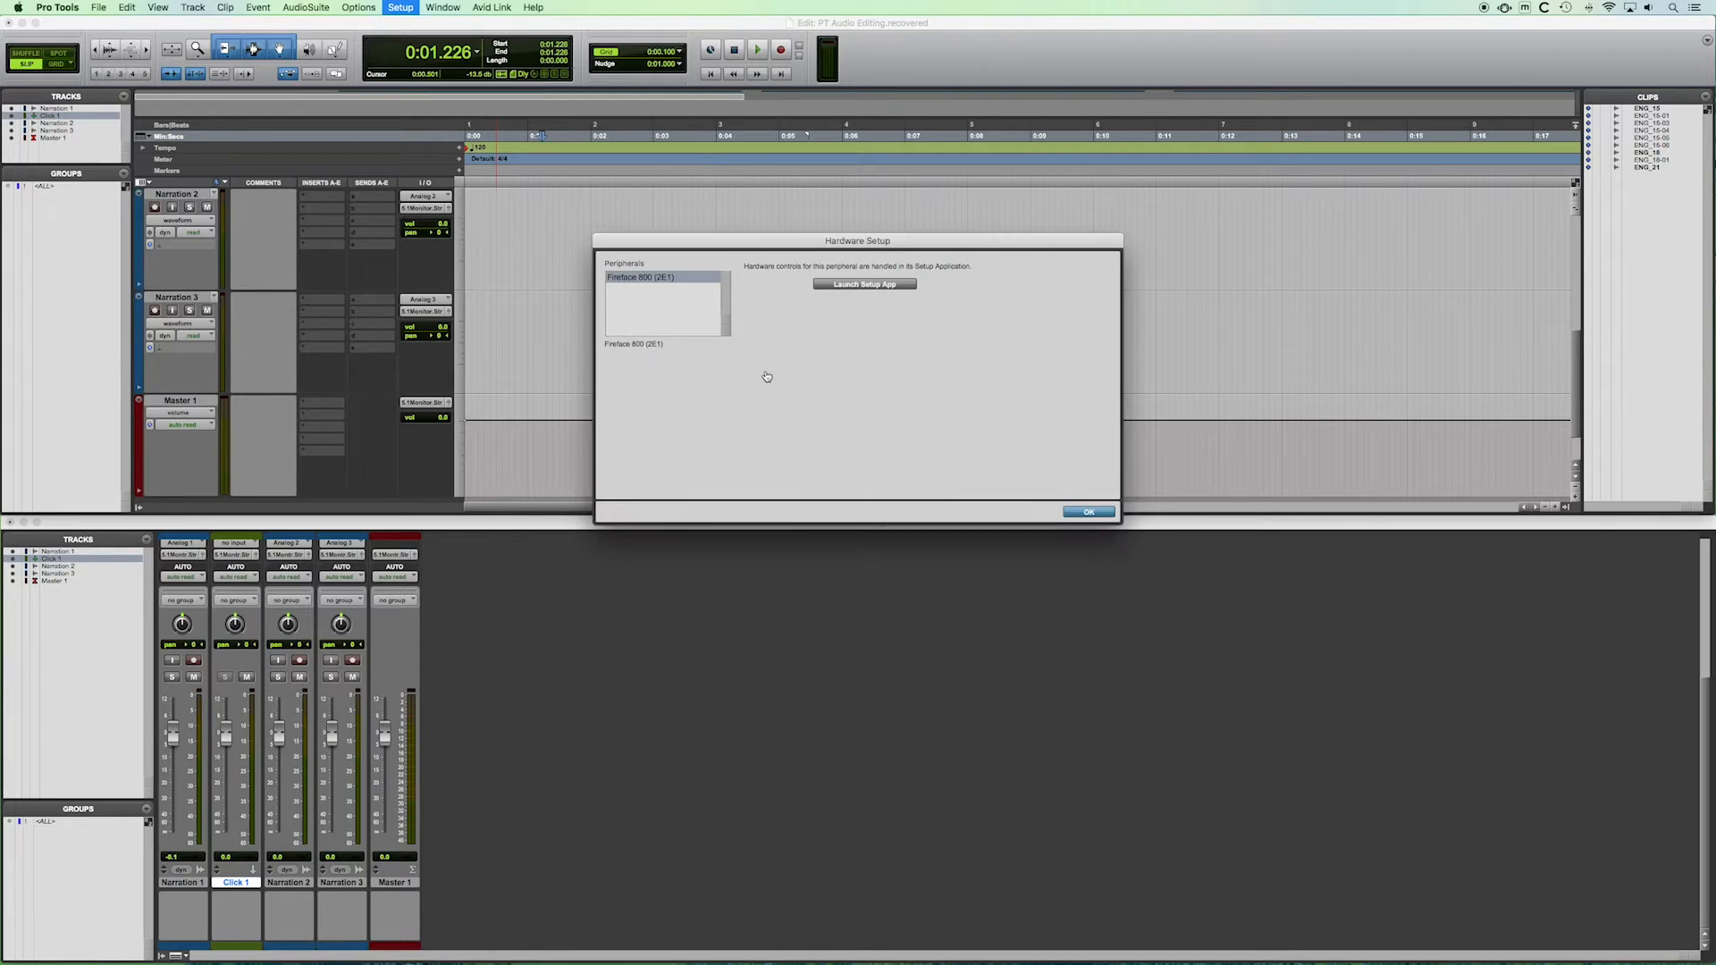
Switch to TotalMix FX to examine the Fireface mixer, close it, and dismiss the Hardware Setup dialog.
{"action": "key", "text": "super+Tab"}
{"action": "key", "text": "super+Tab"}
{"action": "key", "text": "super+Tab"}
{"action": "key", "text": "super+Tab"}
{"action": "key", "text": "super+Tab"}
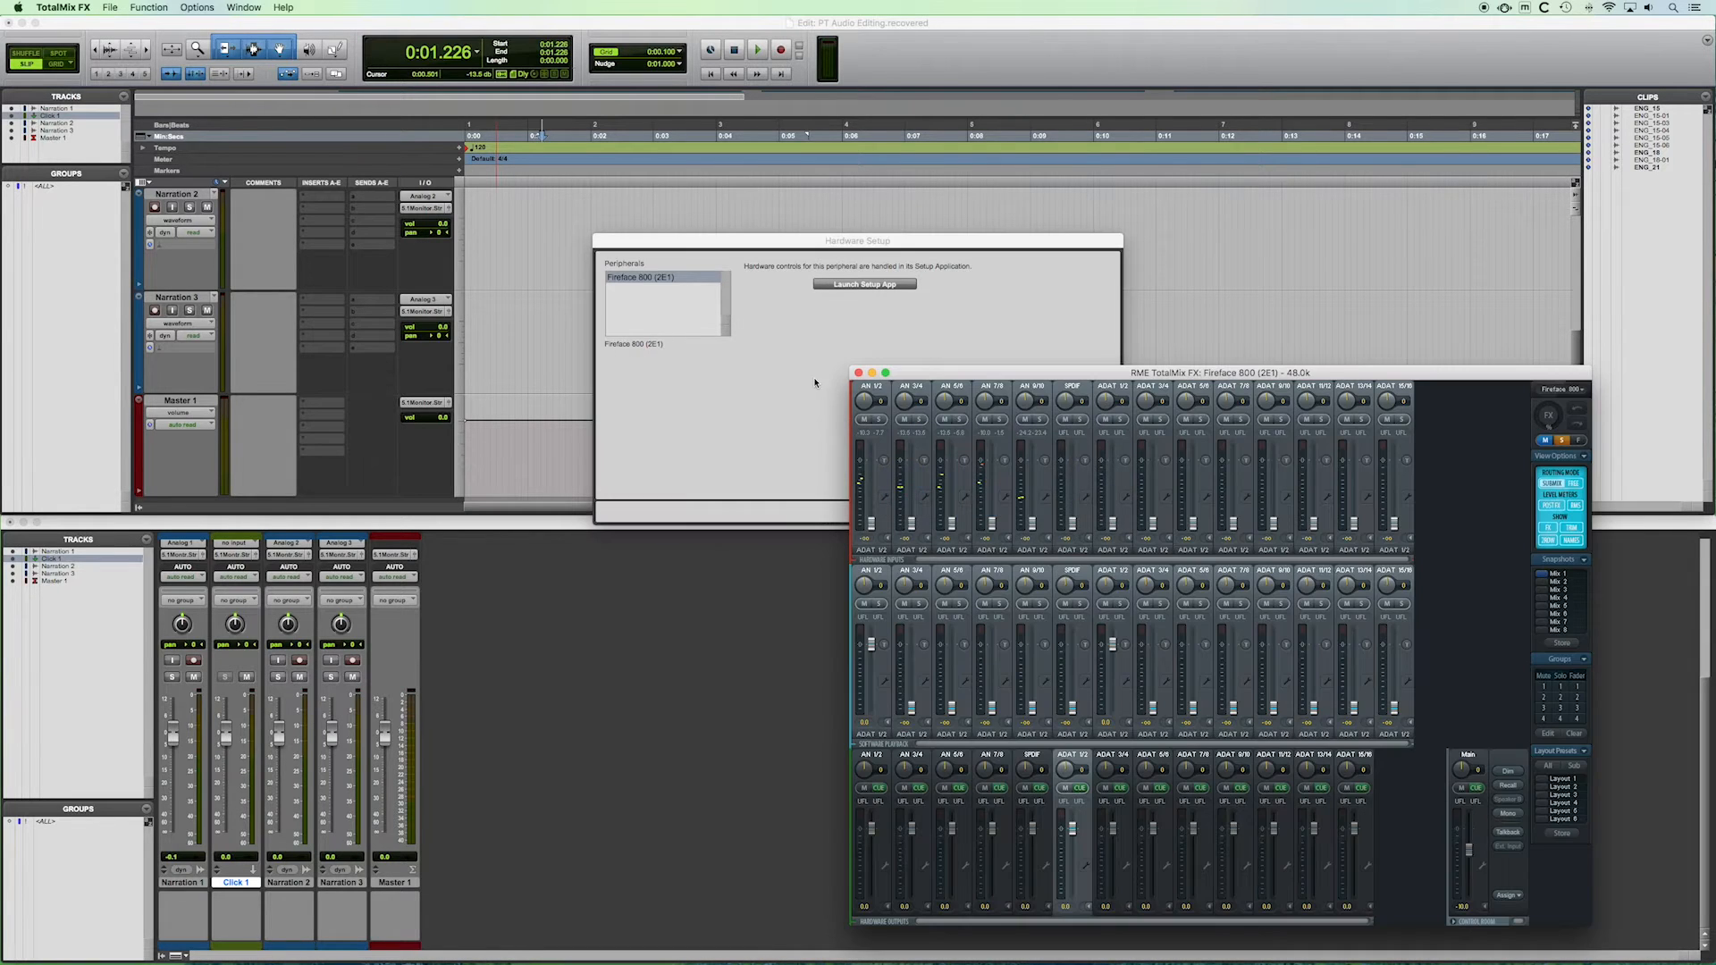
{"action": "left_click_drag", "start_coordinate": [938, 379], "coordinate": [588, 368]}
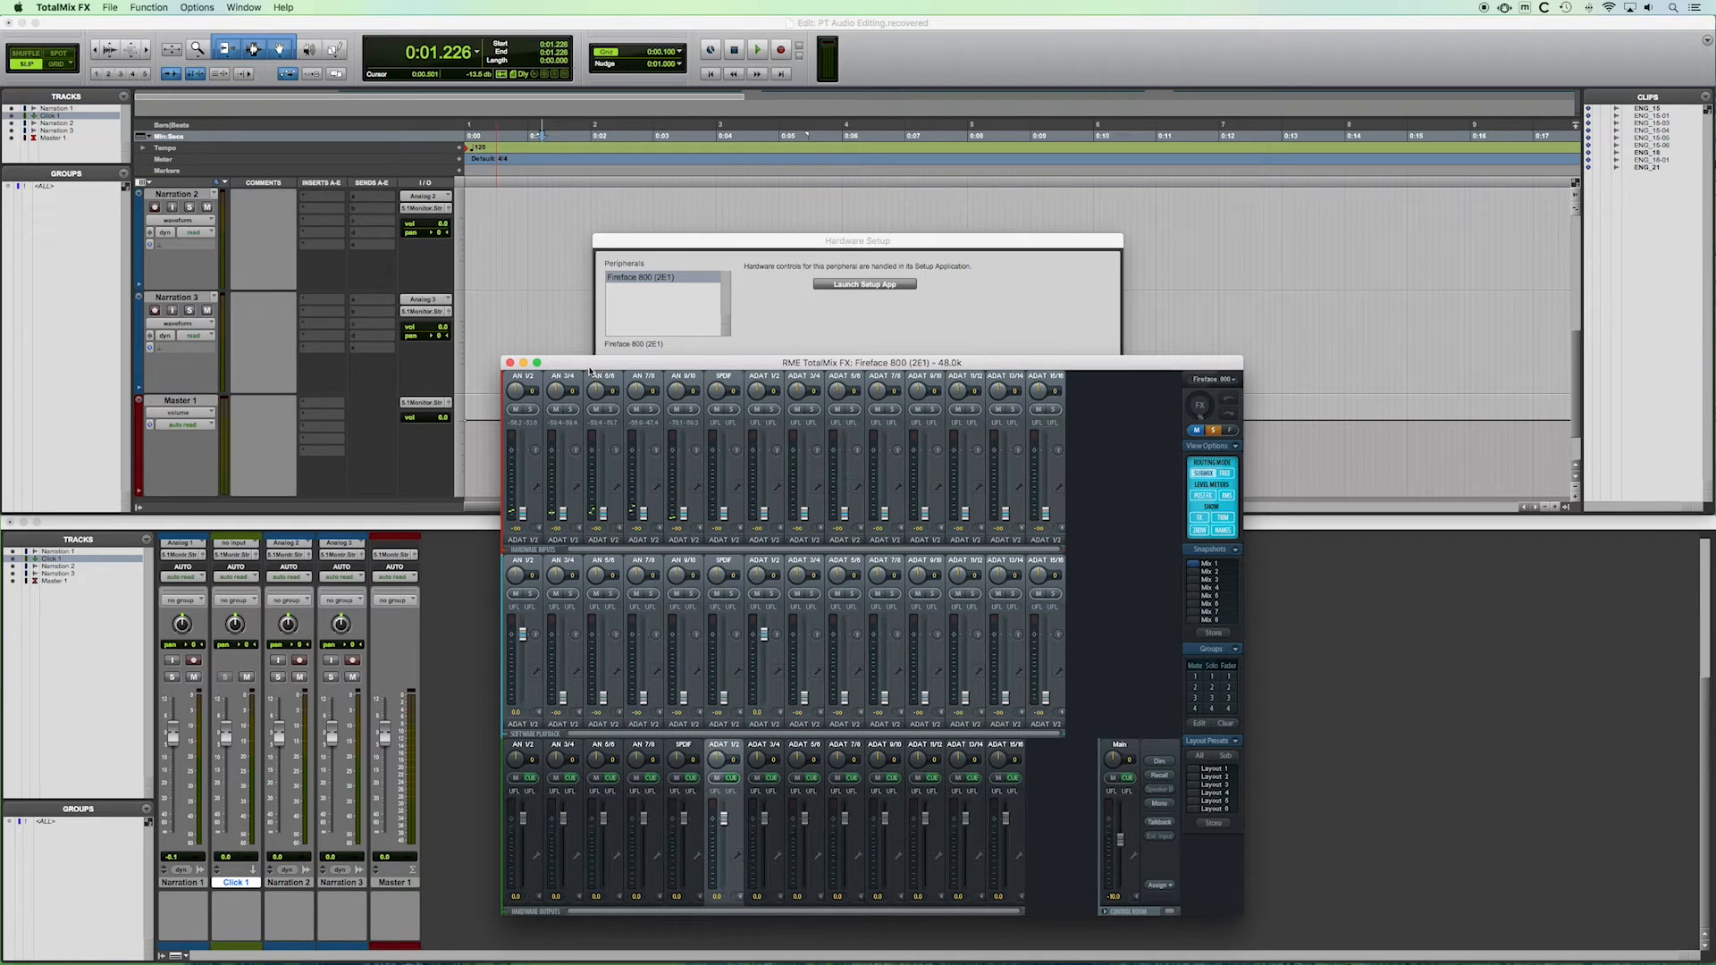
{"action": "left_click", "coordinate": [510, 363]}
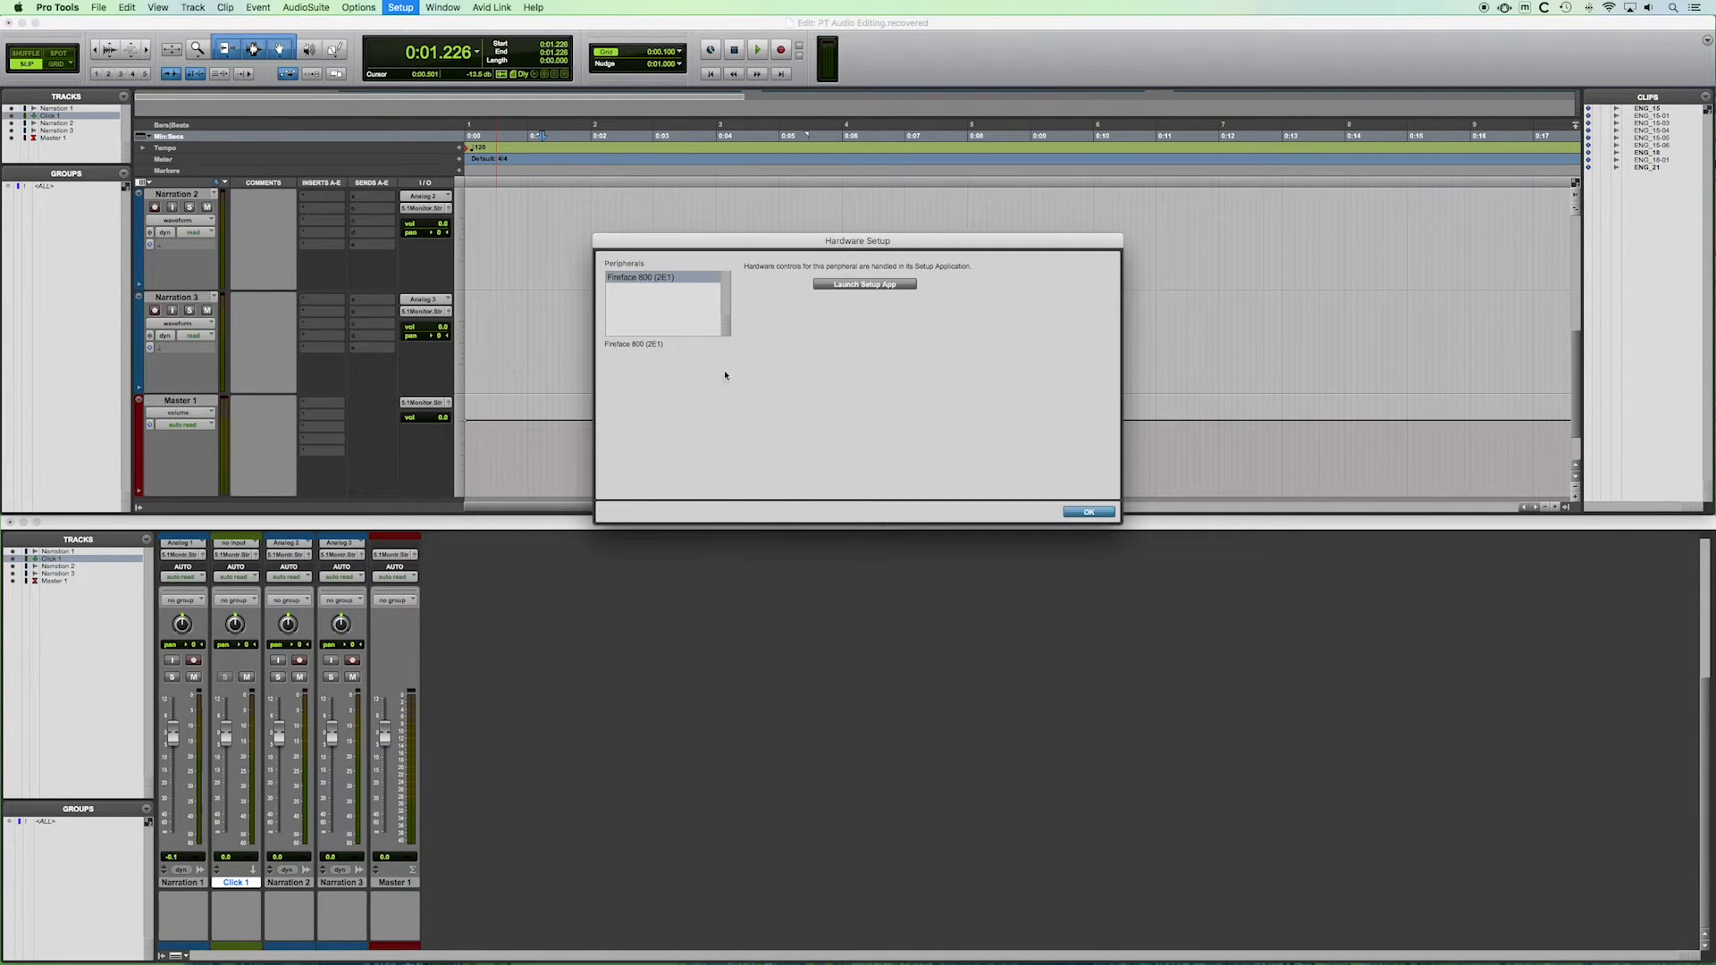
{"action": "left_click", "coordinate": [1088, 512]}
Open the Playback Engine settings and review the available playback engine devices without changing the selection.
{"action": "left_click", "coordinate": [400, 8]}
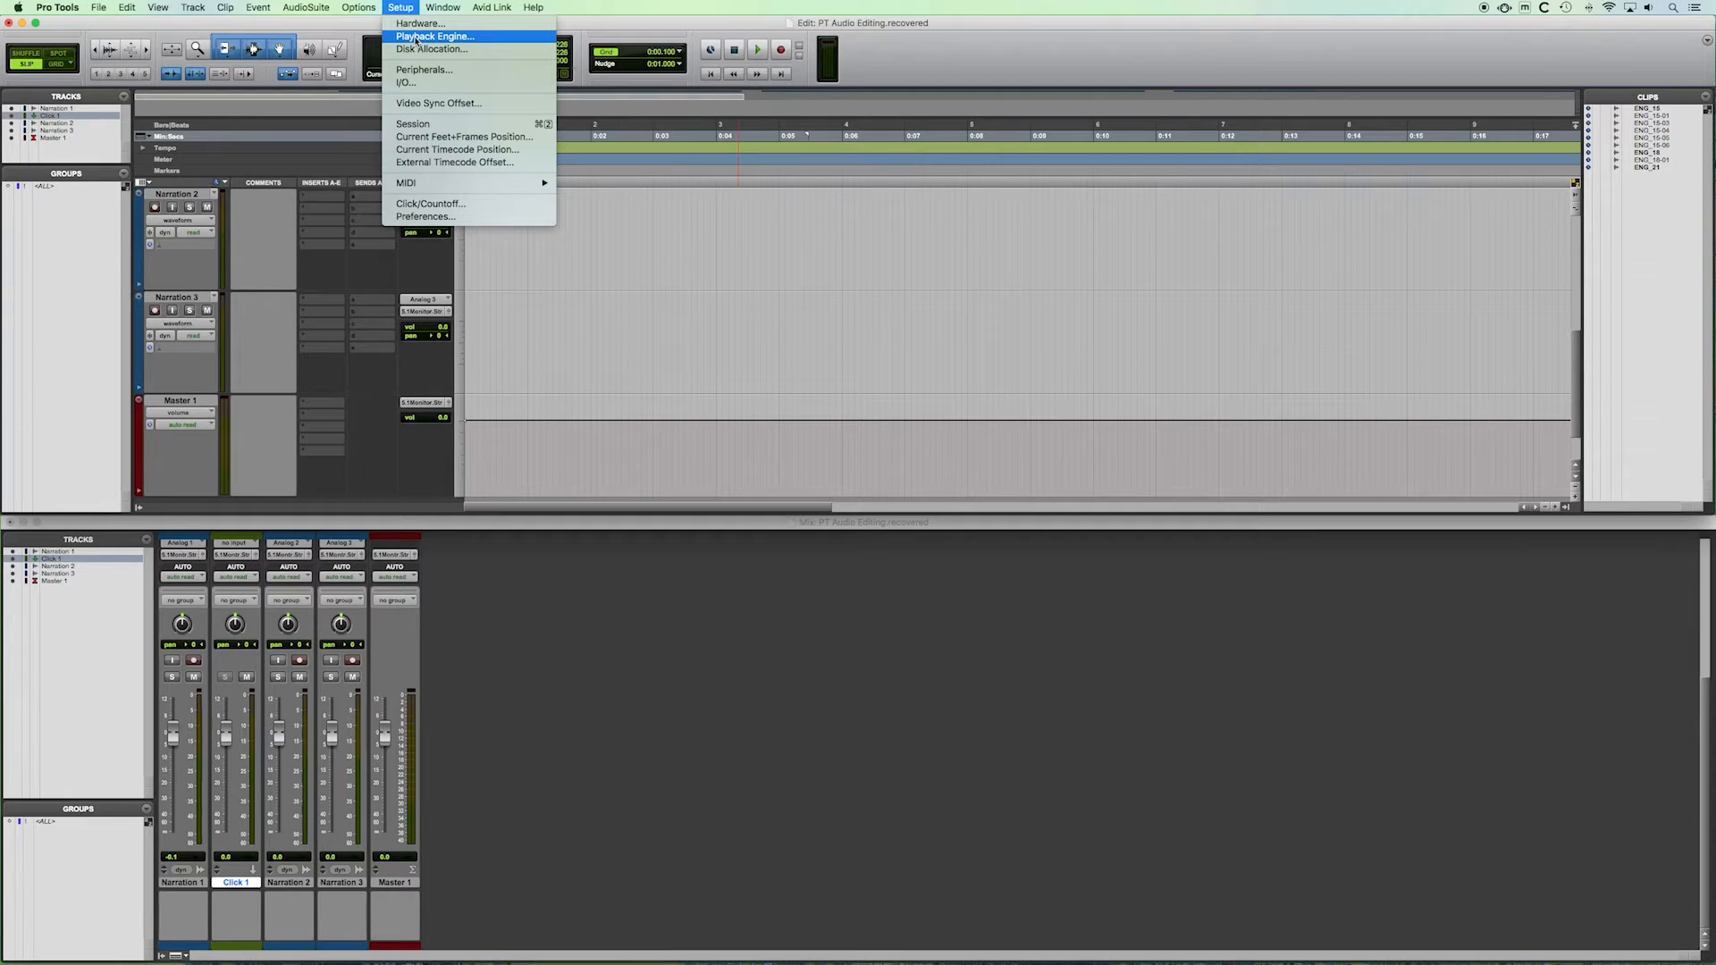
{"action": "left_click", "coordinate": [414, 37]}
{"action": "left_click_drag", "start_coordinate": [777, 264], "coordinate": [710, 264]}
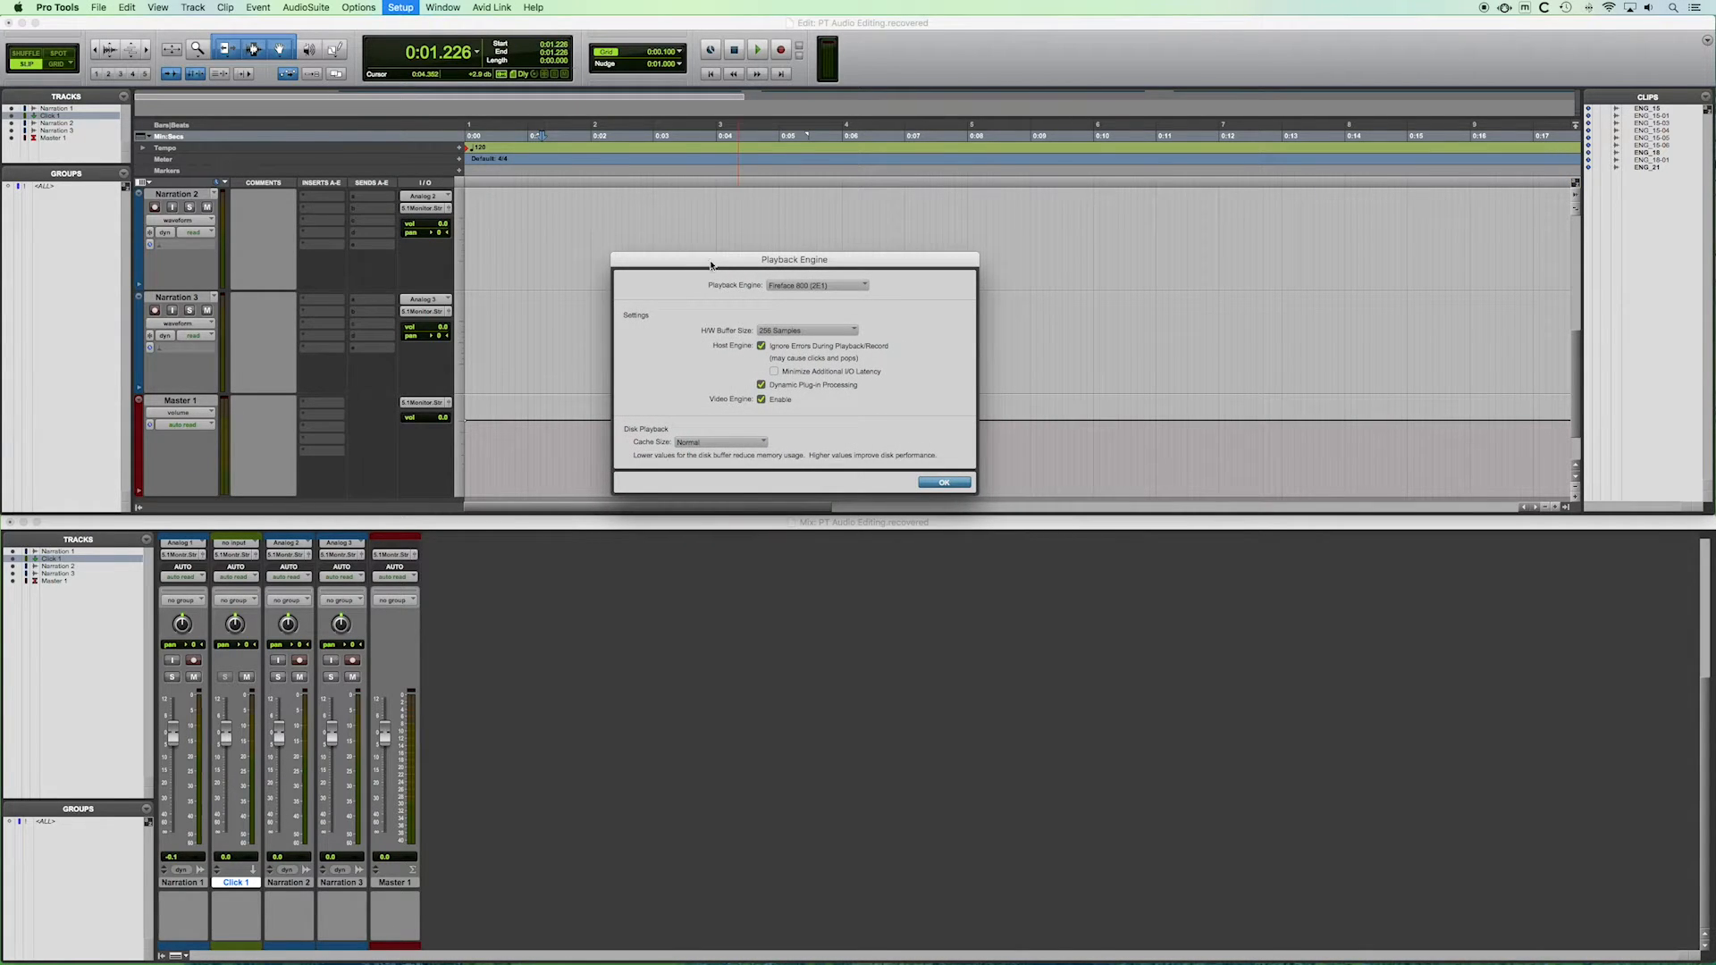
{"action": "left_click", "coordinate": [791, 287]}
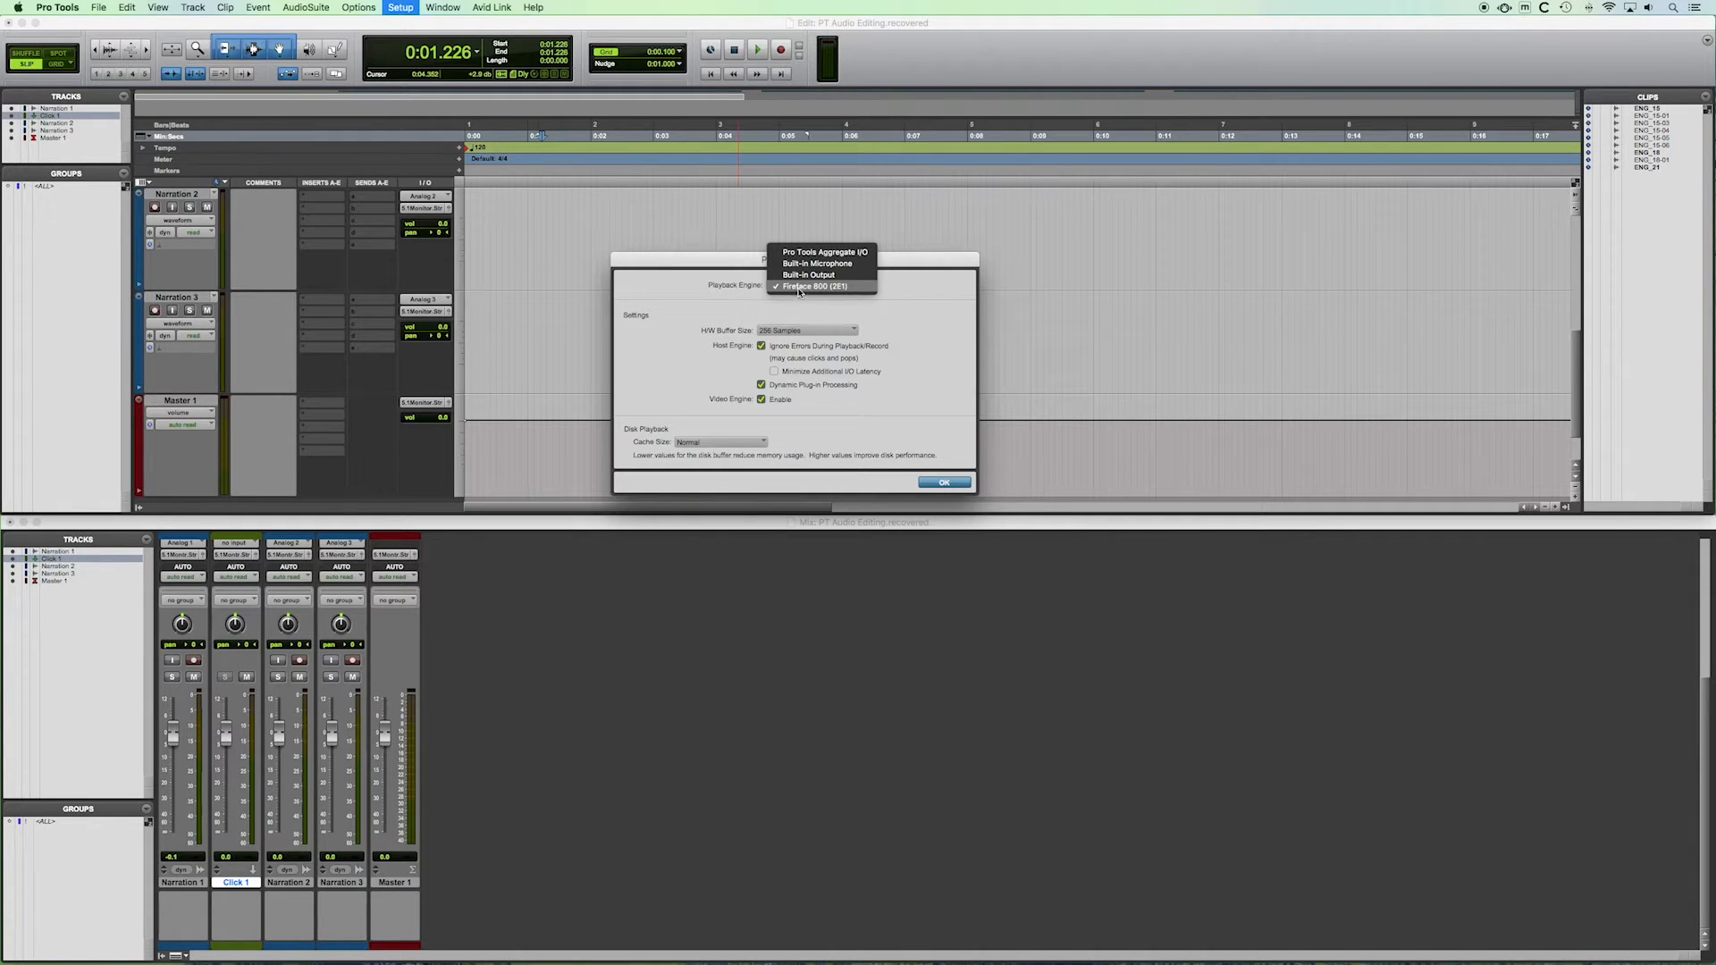
{"action": "left_click", "coordinate": [733, 266]}
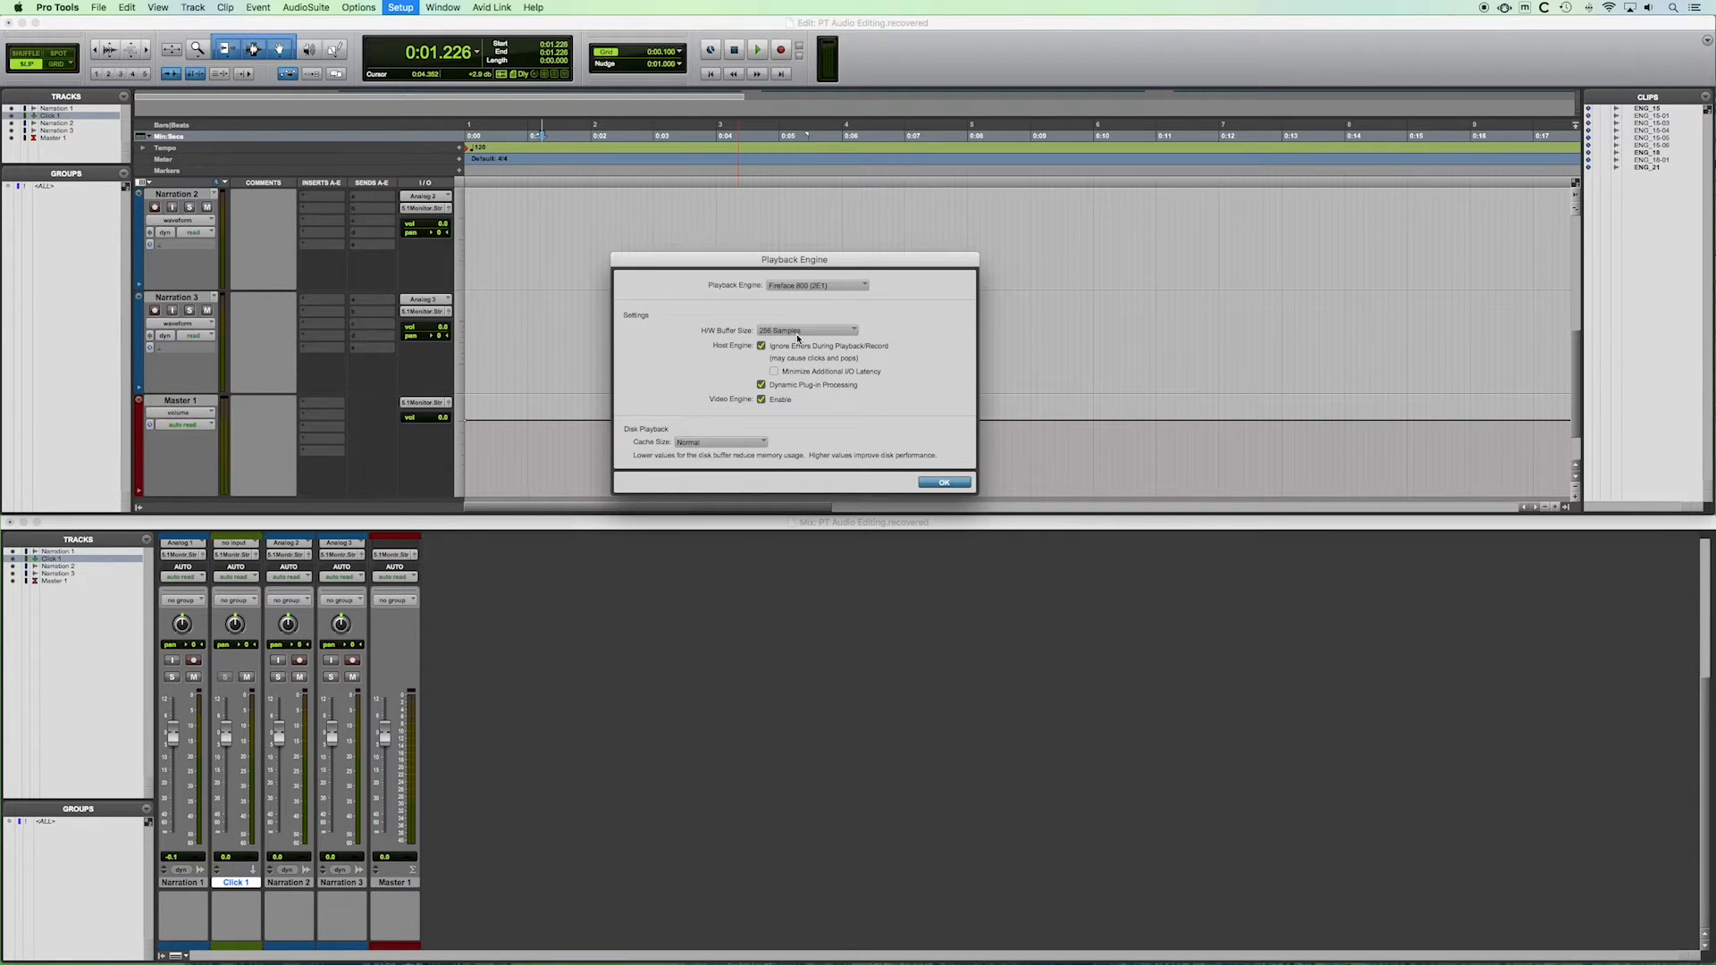
Review the H/W buffer size choices, keep the current setting, and accept the Playback Engine dialog.
{"action": "left_click", "coordinate": [823, 333]}
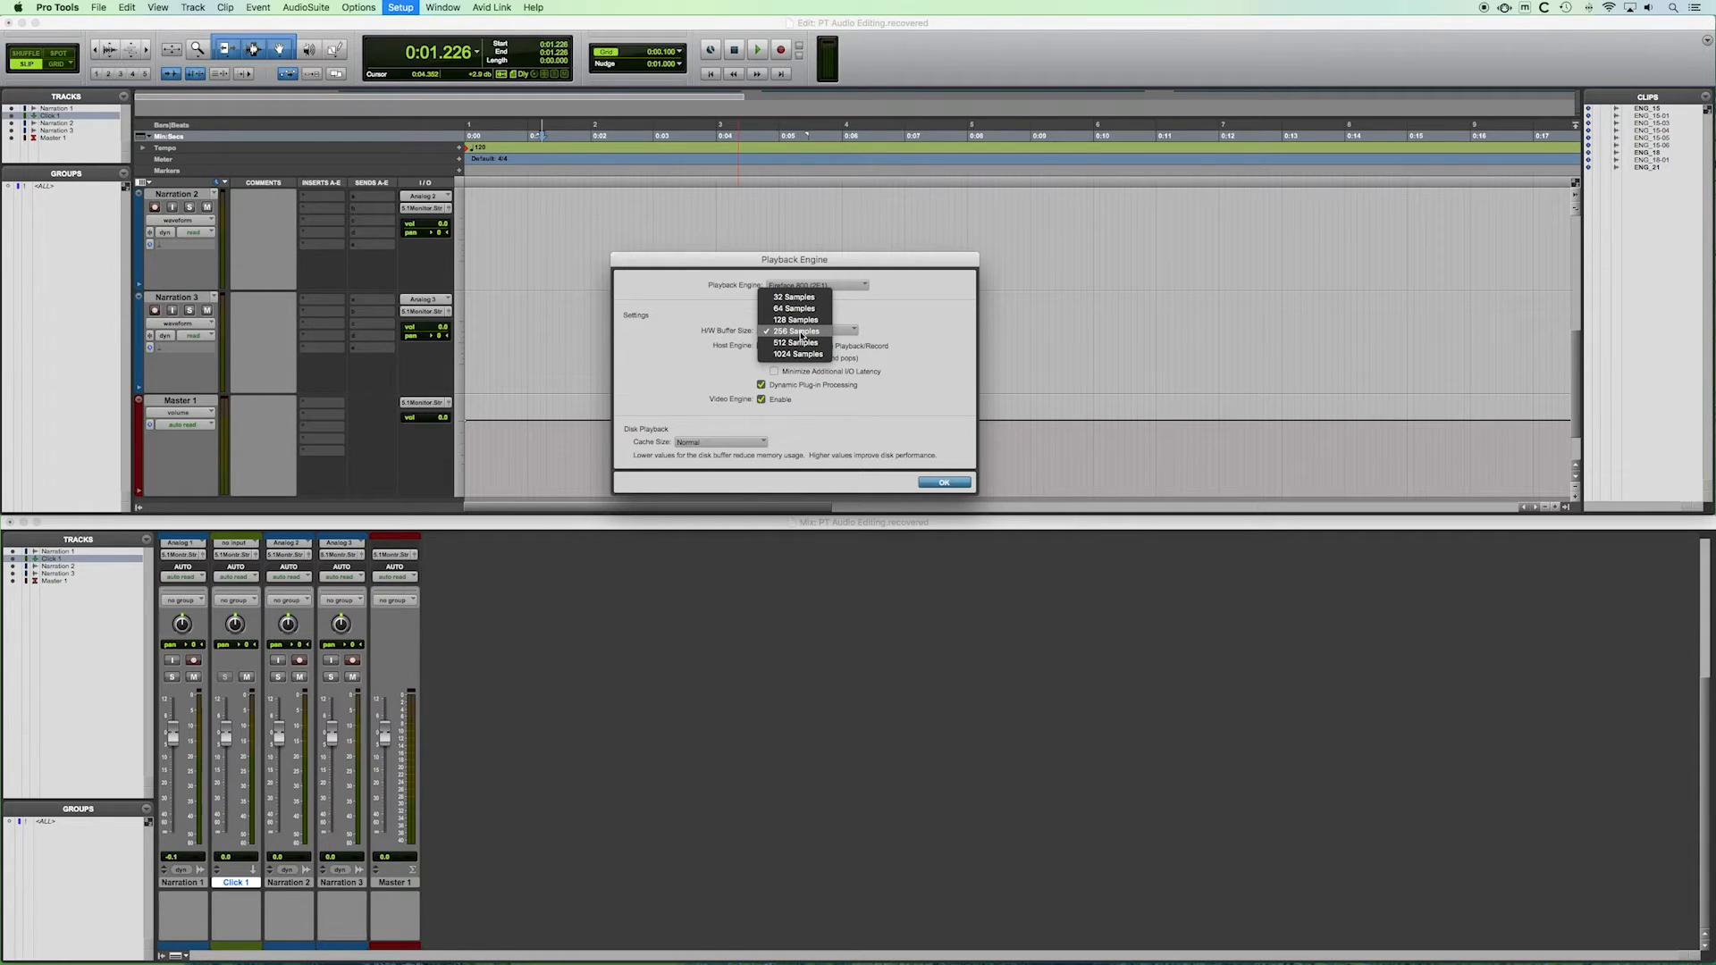
{"action": "left_click", "coordinate": [872, 325]}
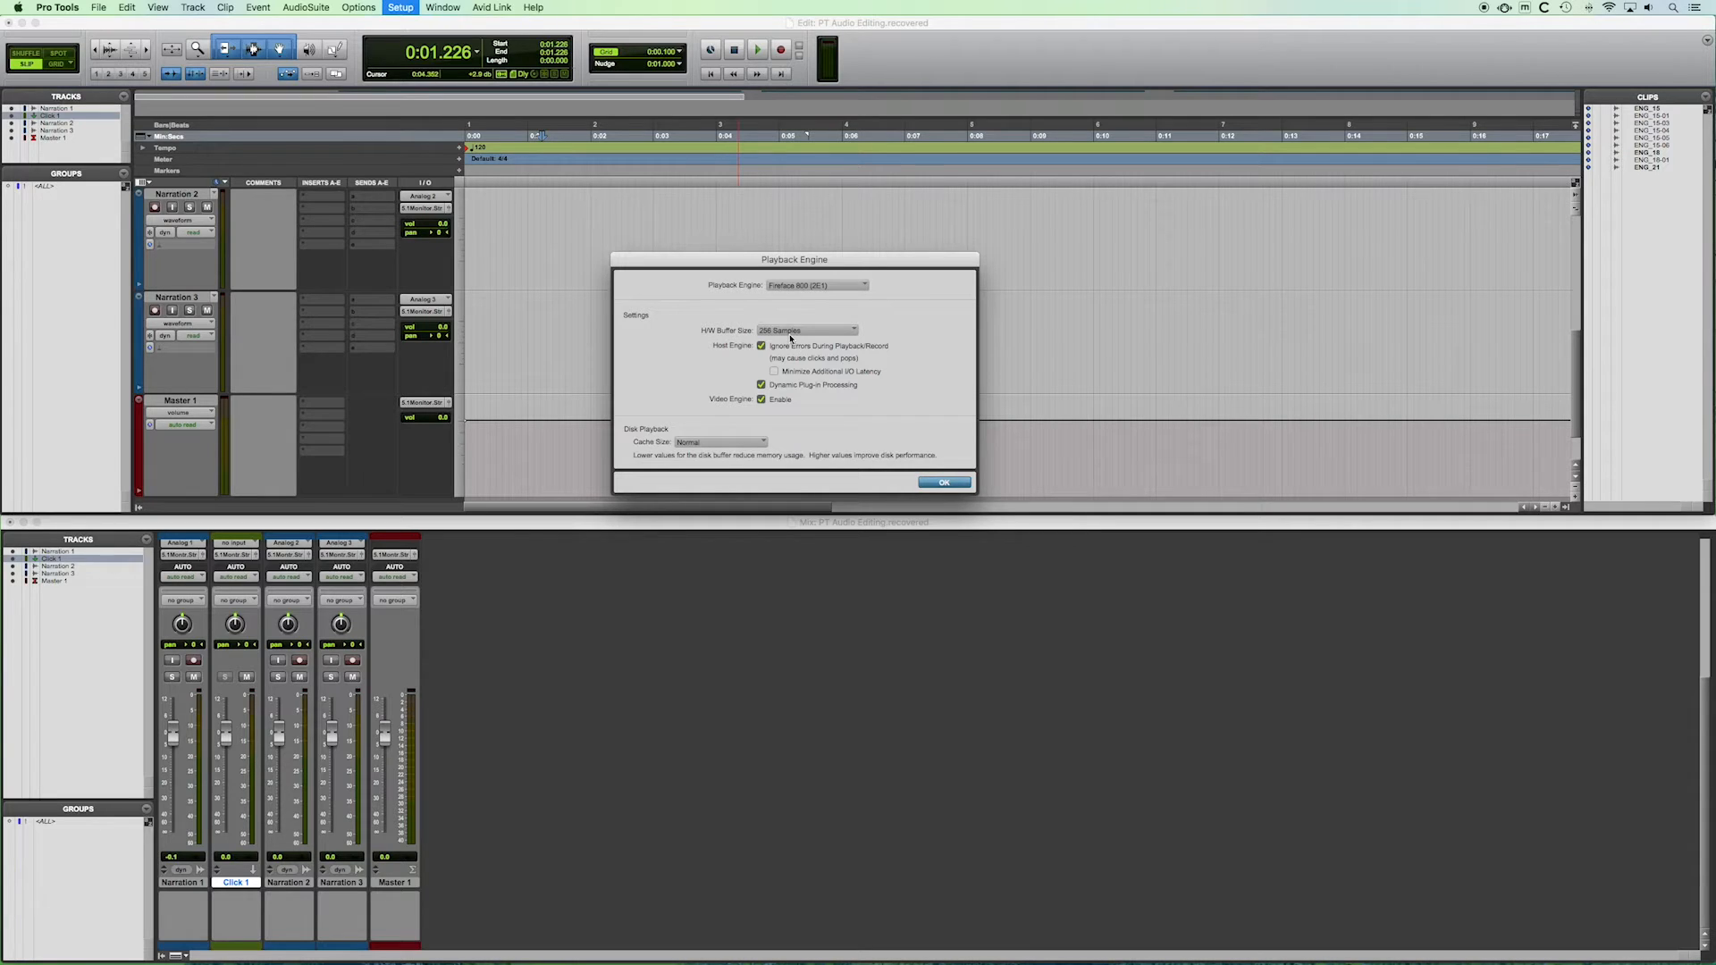
{"action": "left_click", "coordinate": [791, 333]}
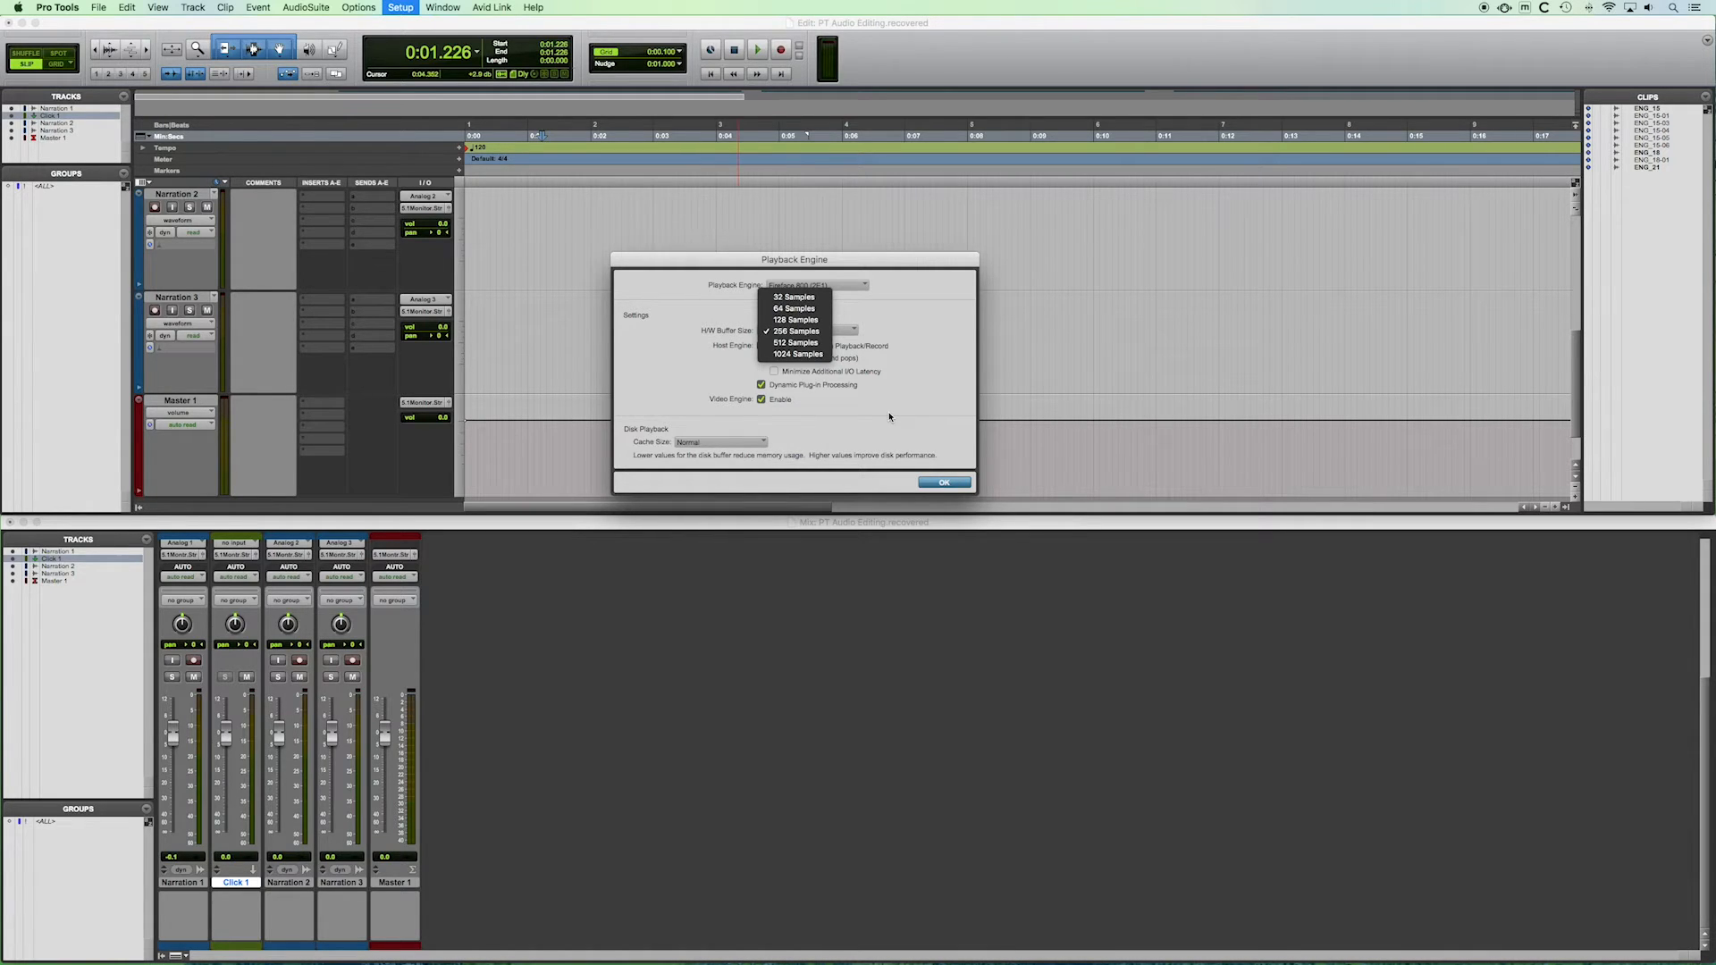
{"action": "left_click", "coordinate": [896, 342]}
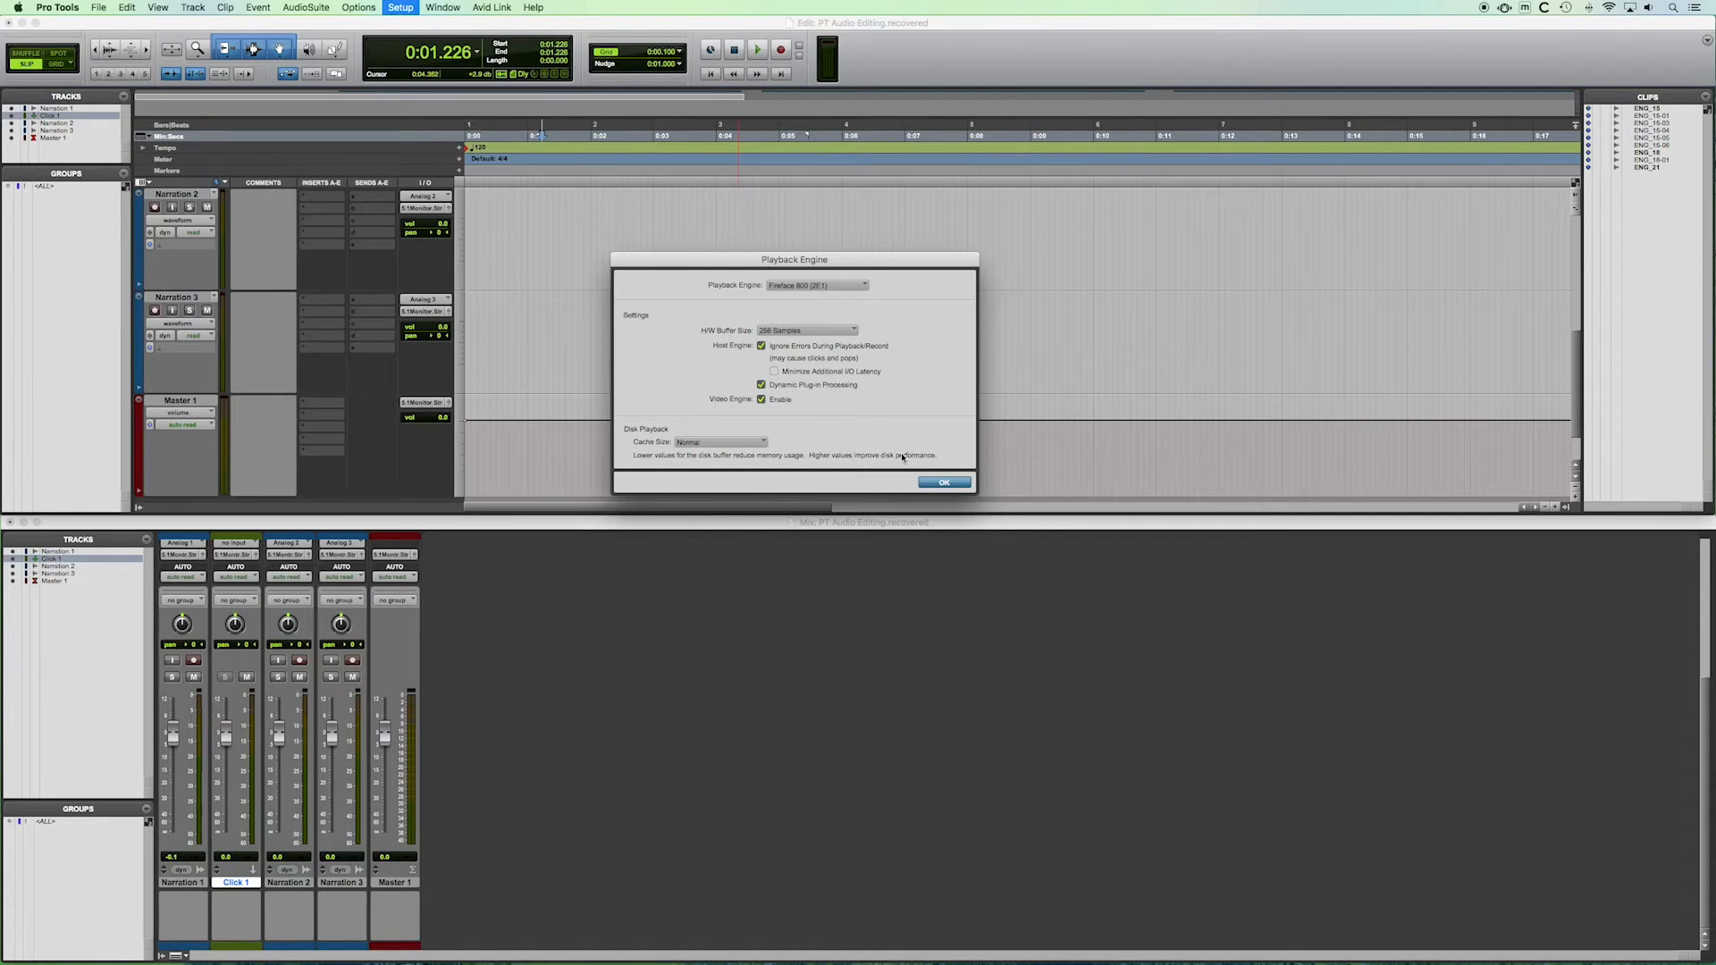
{"action": "left_click", "coordinate": [939, 483]}
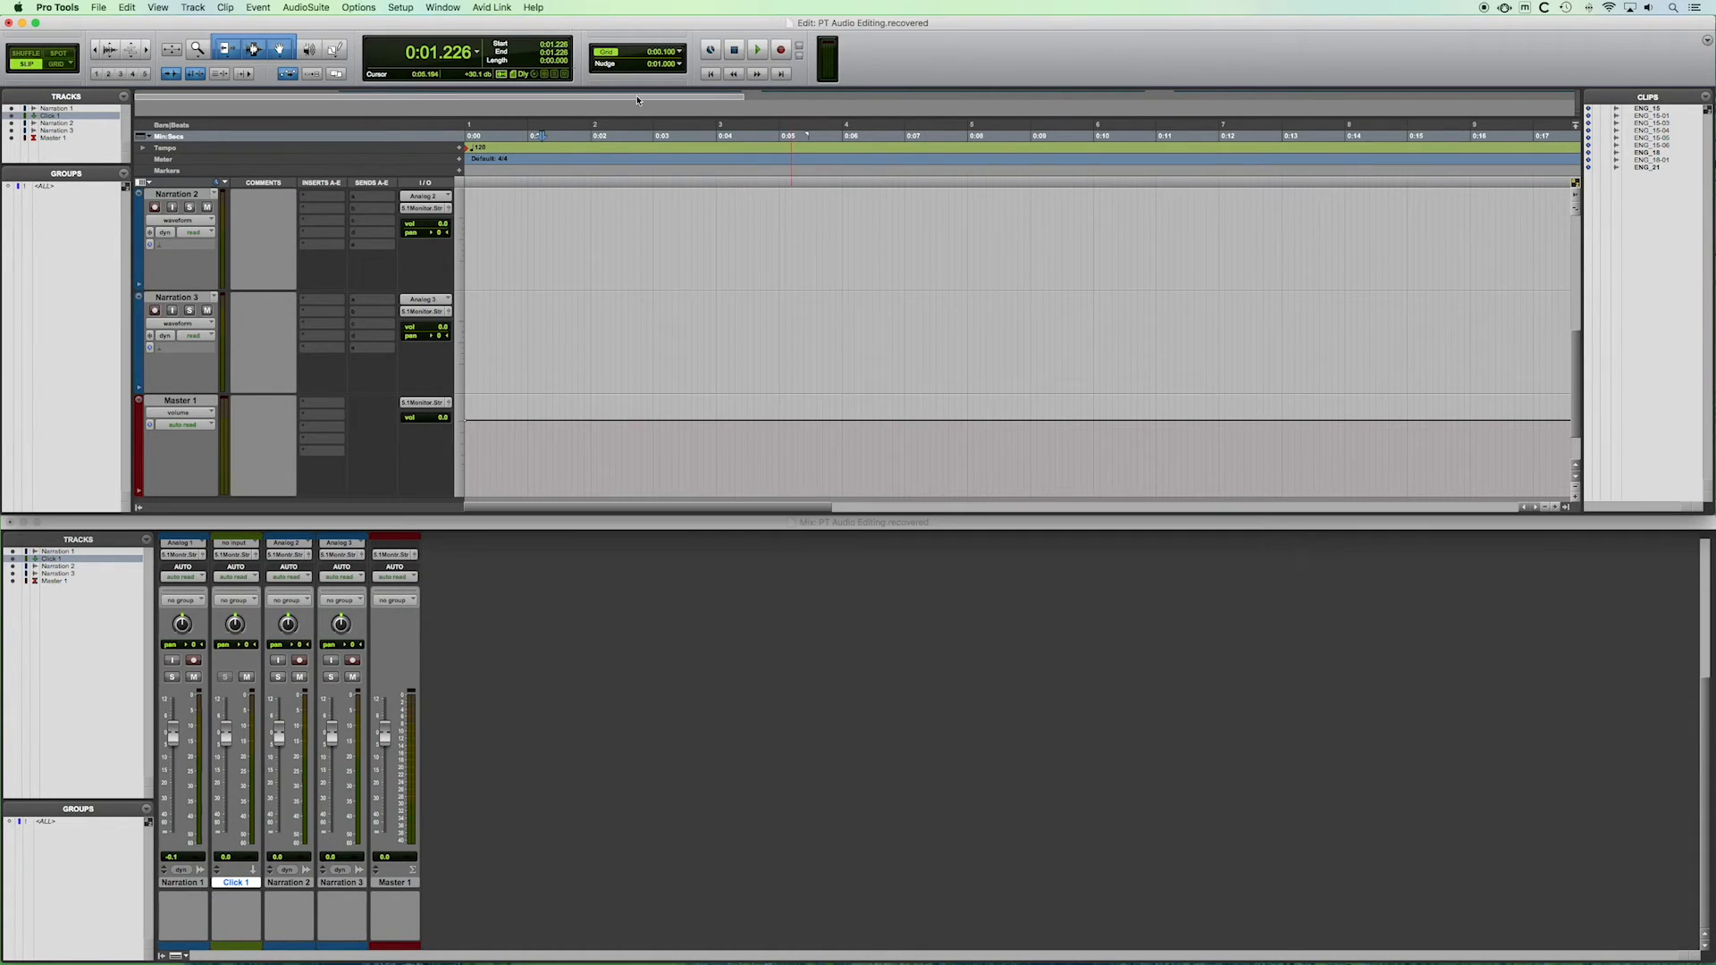
Open I/O Setup and examine the input paths of the Fireface 800.
{"action": "left_click", "coordinate": [396, 7]}
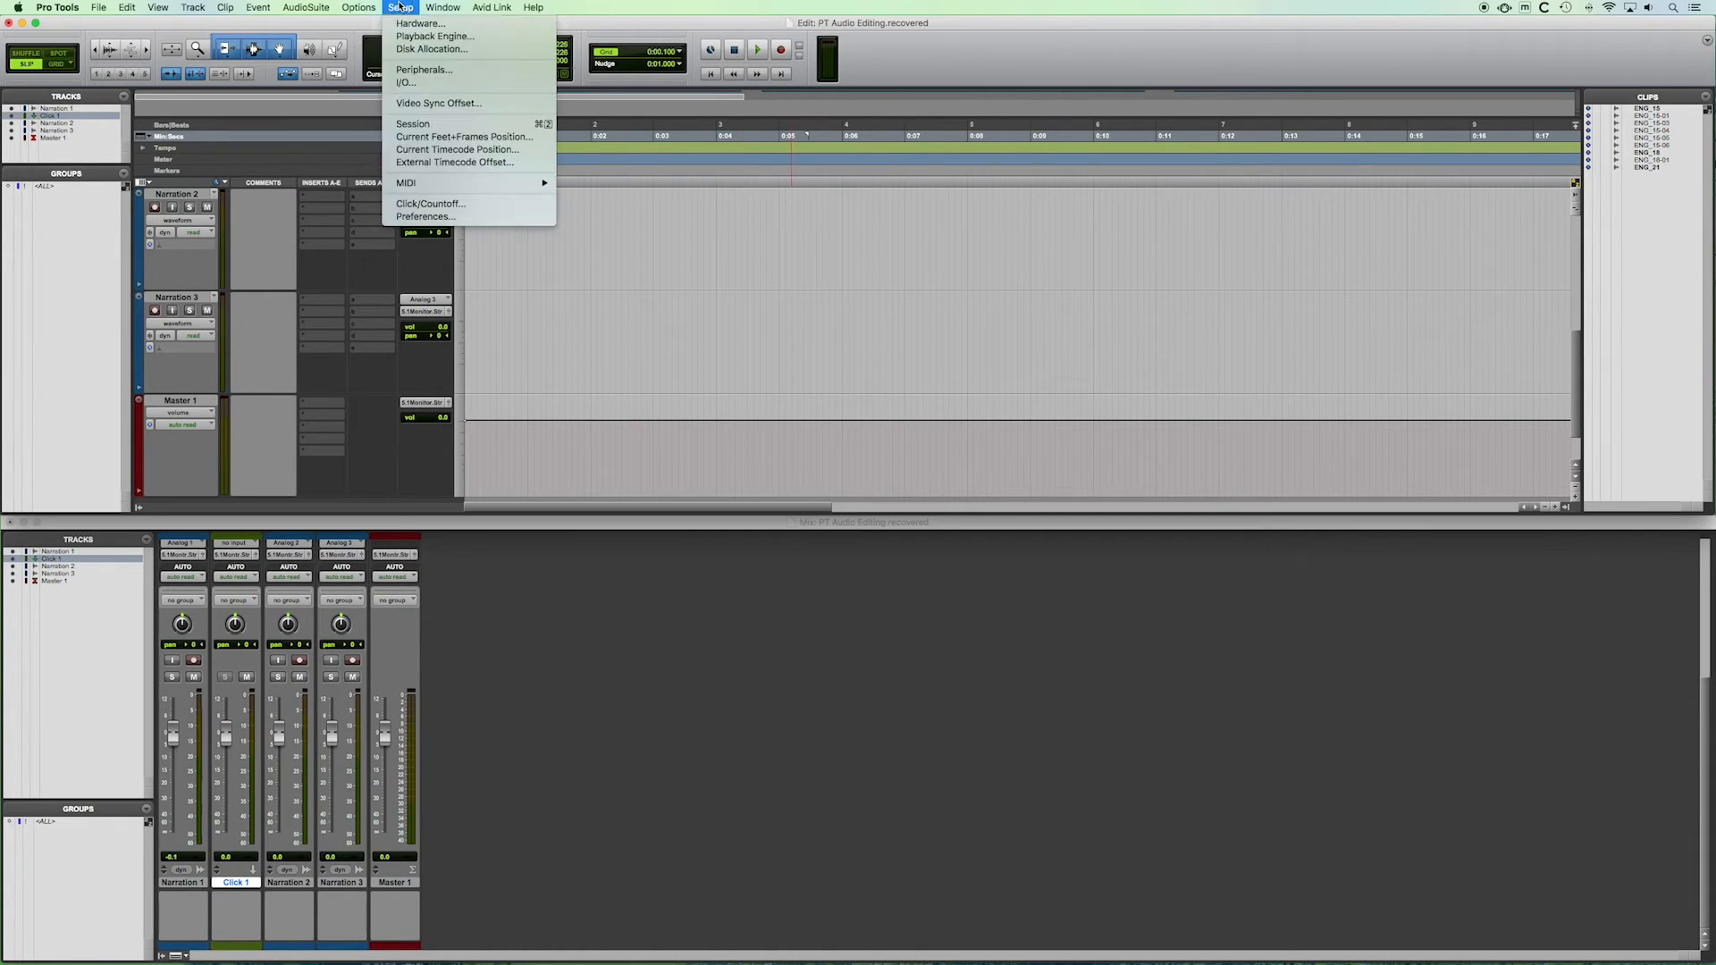
{"action": "left_click", "coordinate": [424, 84]}
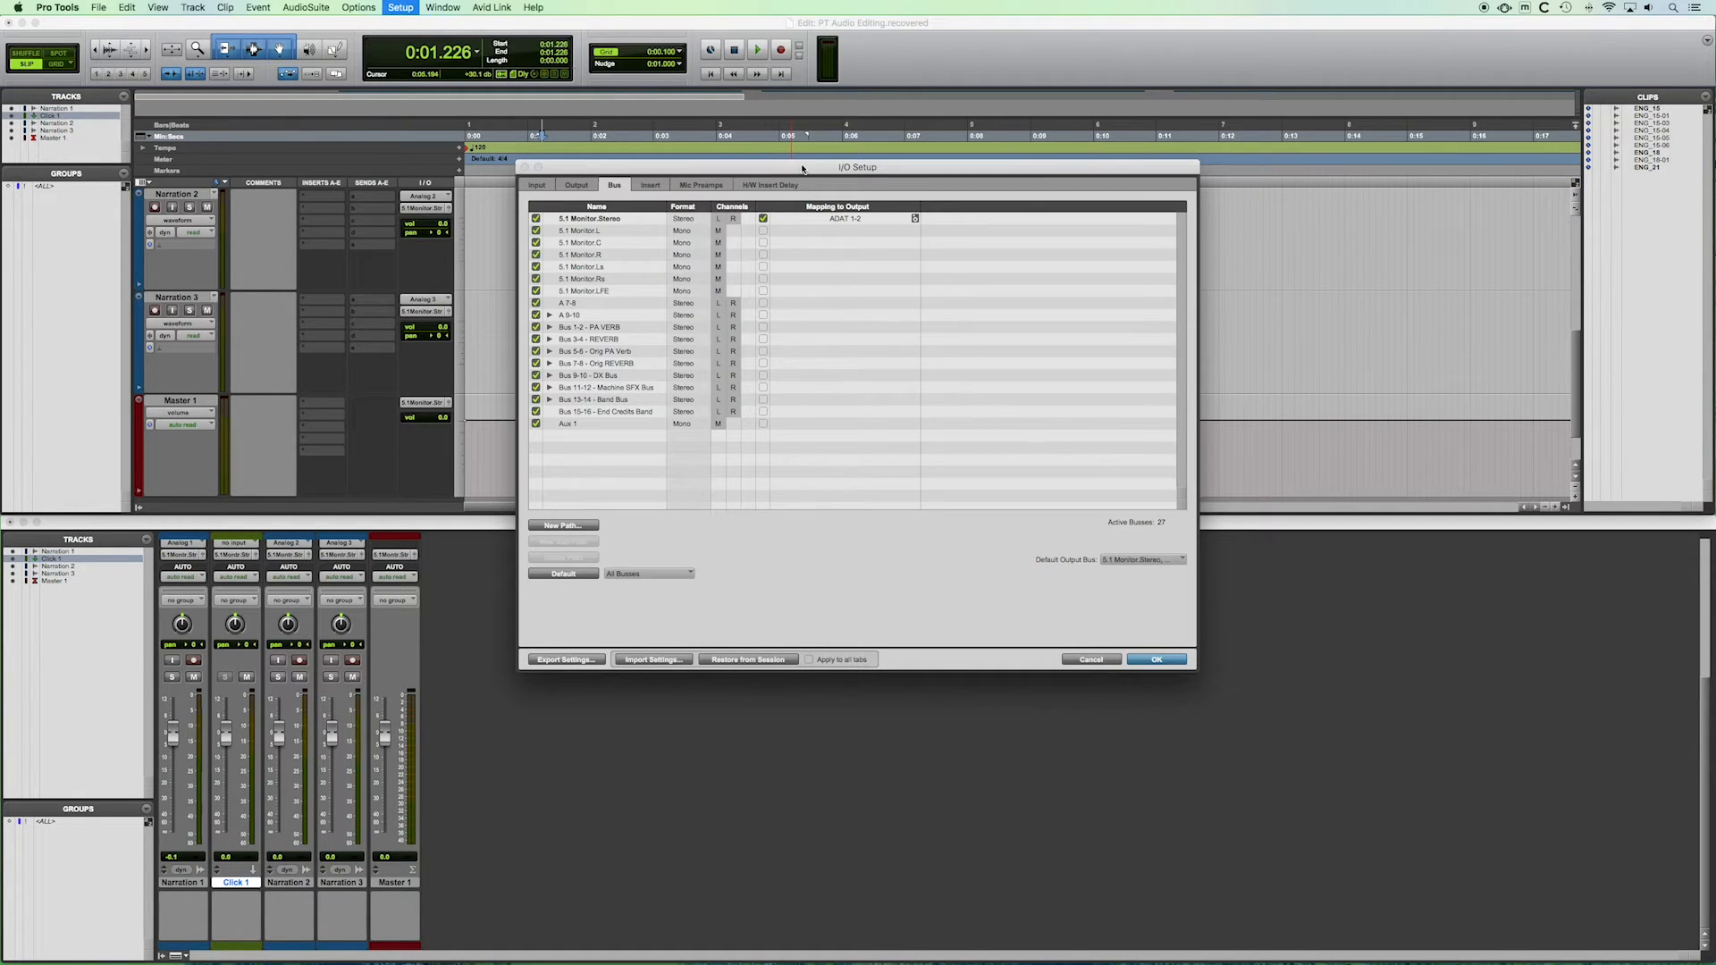
{"action": "left_click_drag", "start_coordinate": [801, 168], "coordinate": [795, 198]}
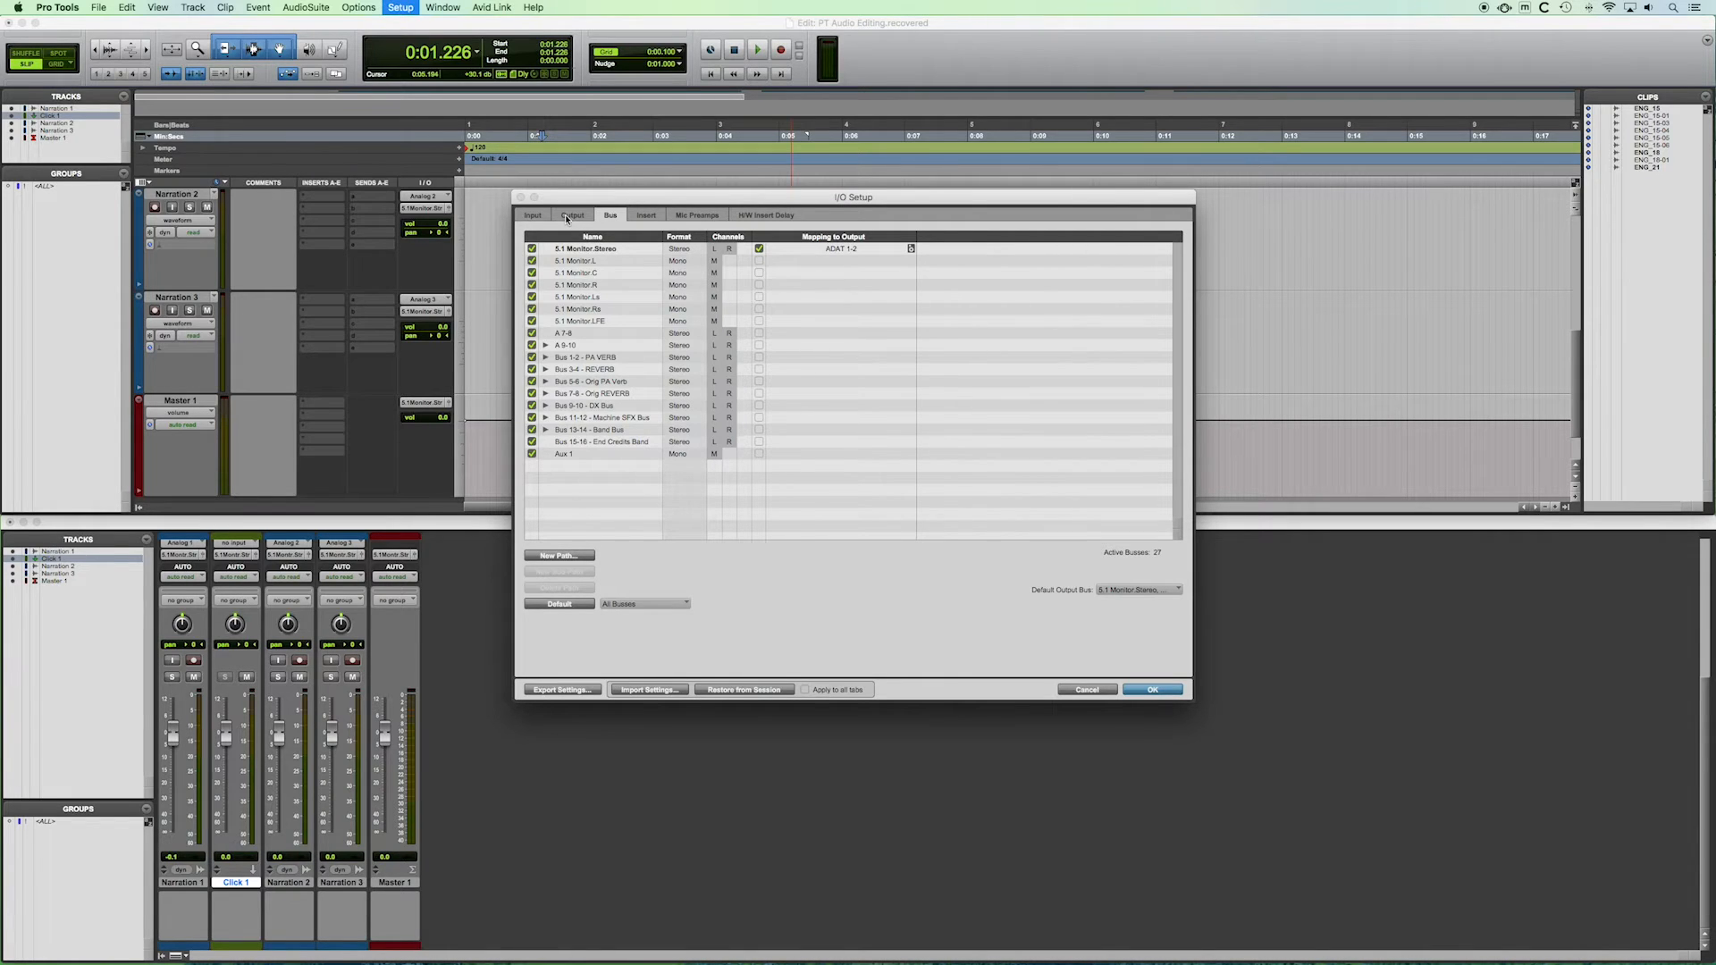
{"action": "left_click", "coordinate": [535, 216]}
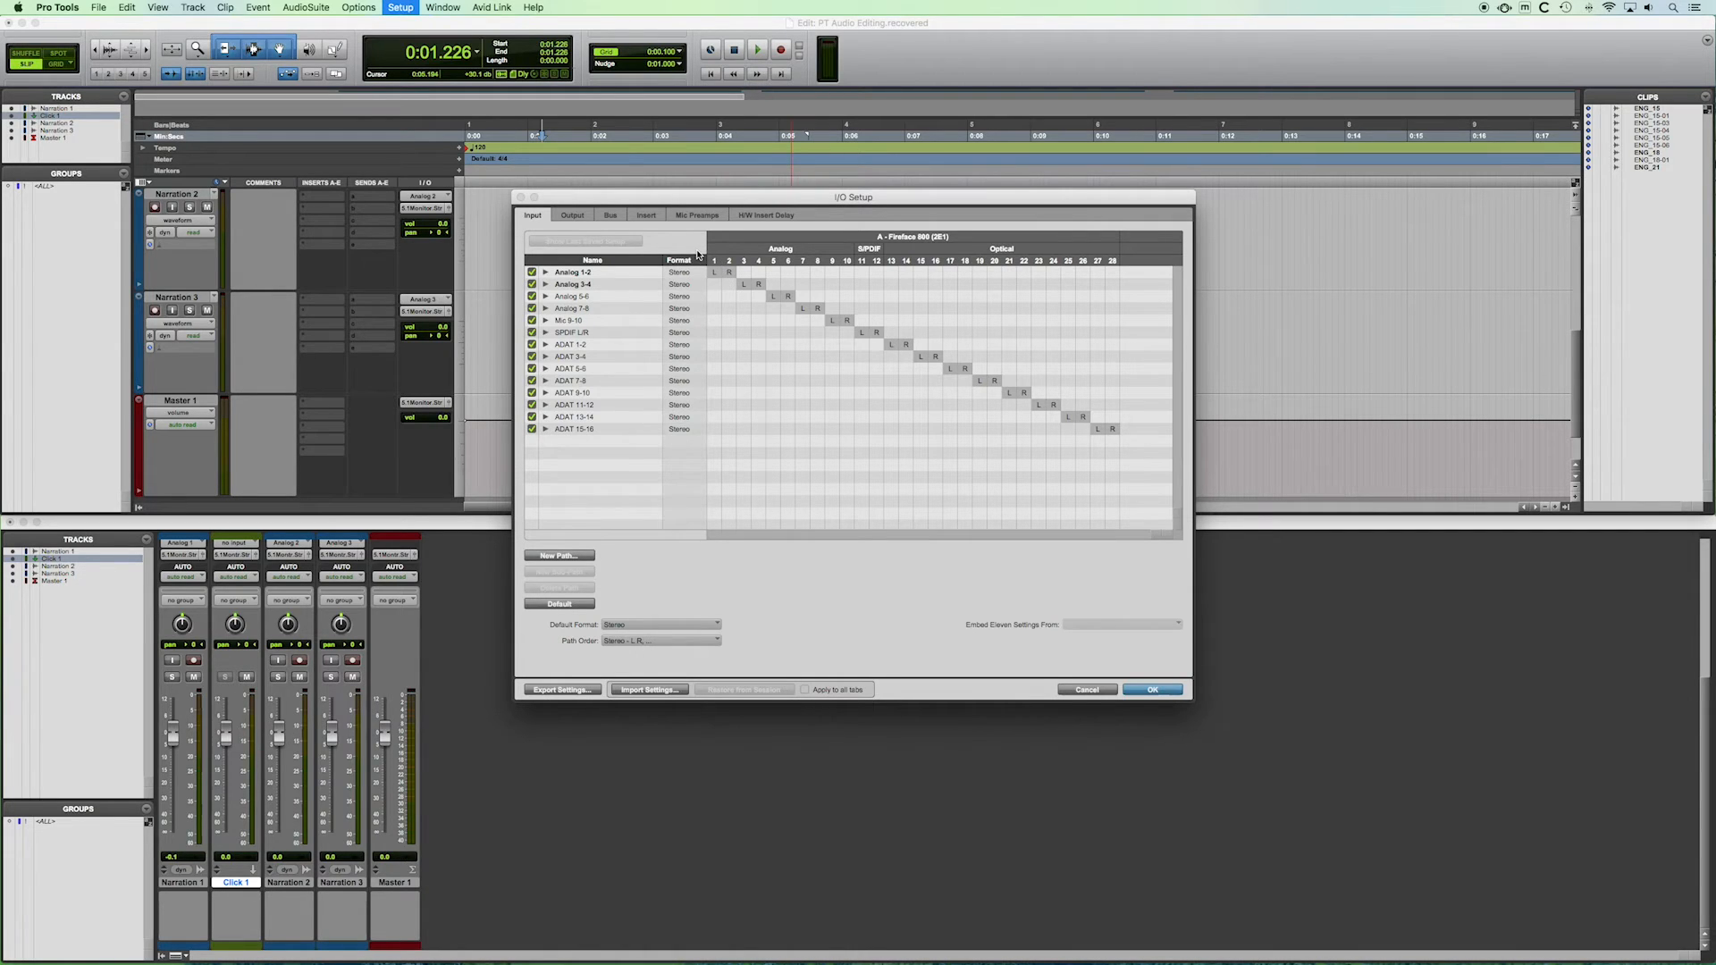
Examine the output paths in I/O Setup and review the Monitor Path choices without changing the selection.
{"action": "left_click", "coordinate": [572, 216]}
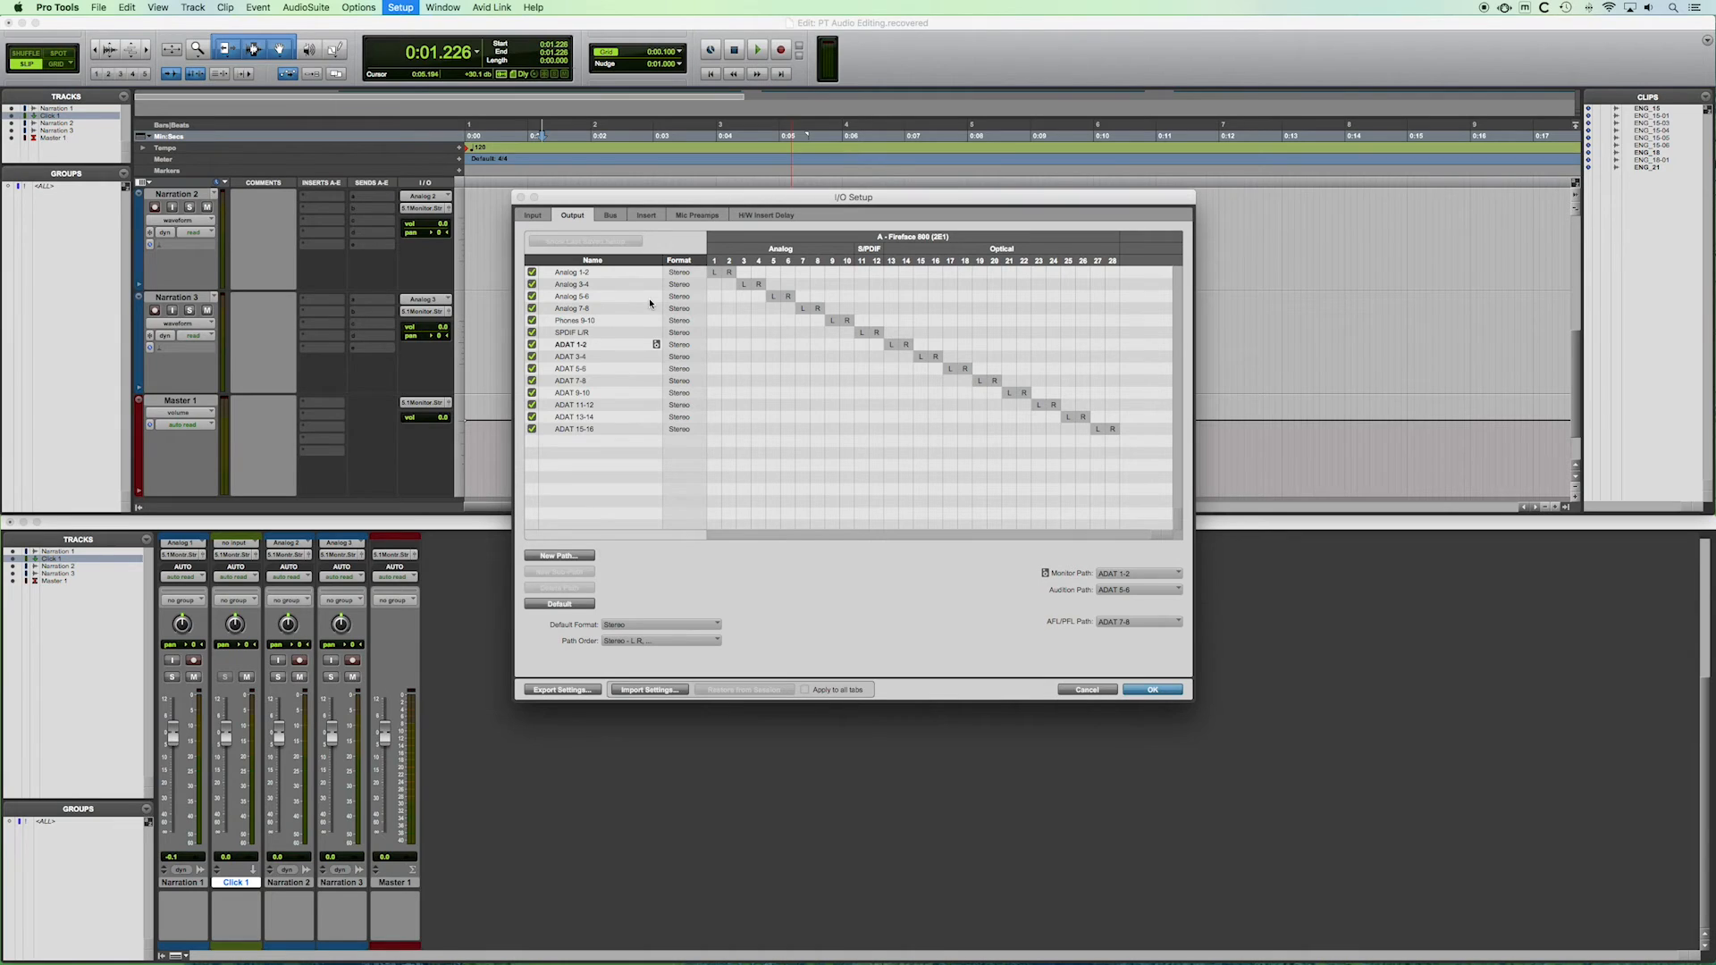
{"action": "left_click", "coordinate": [1122, 577]}
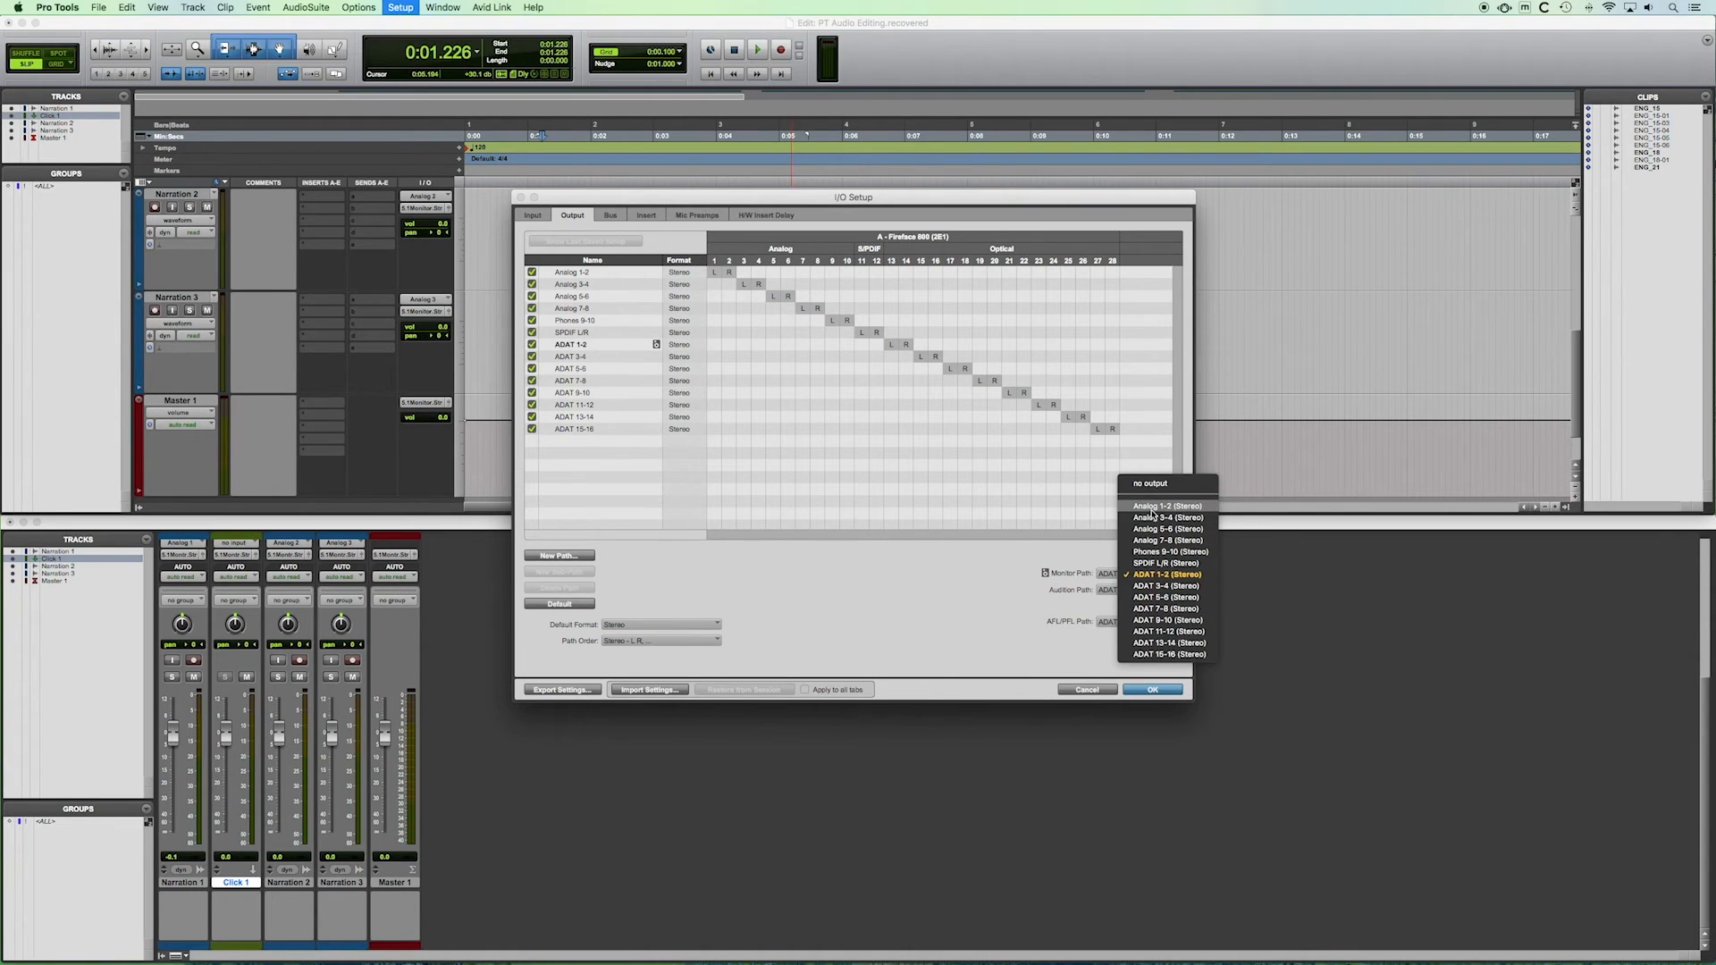
{"action": "left_click", "coordinate": [1006, 561]}
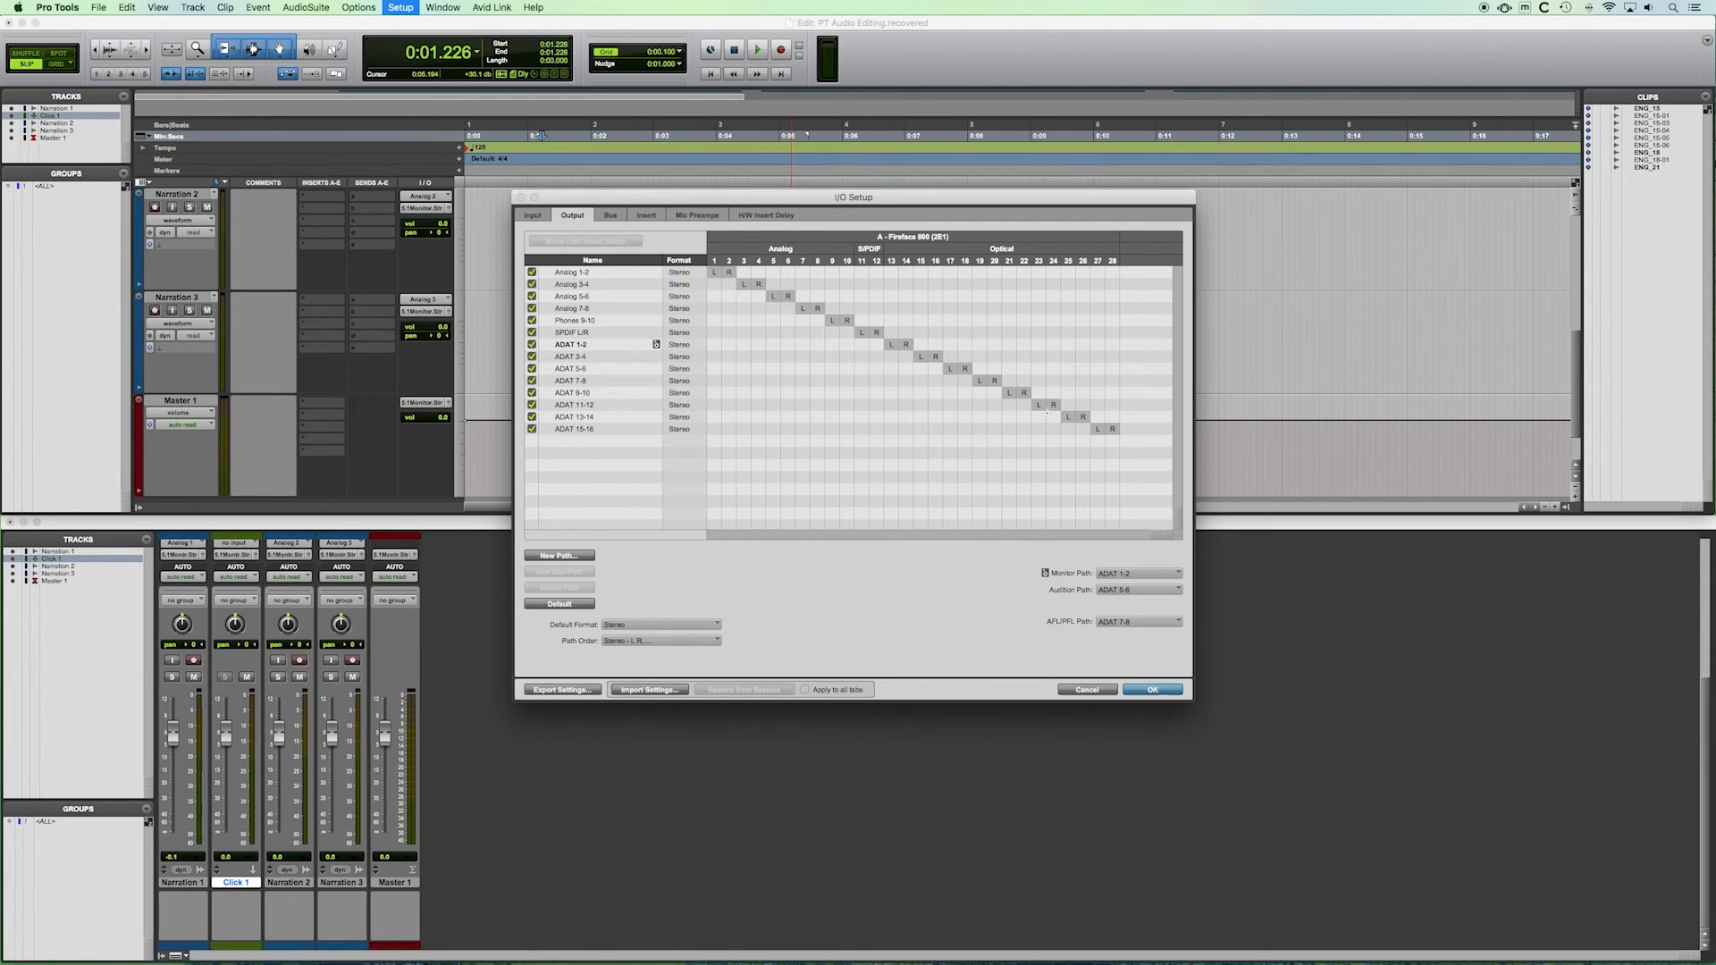
Map the 5.1 Monitor L, C, R, Ls and Rs busses to Analog 1-2 and view the output choices for L.
{"action": "left_click", "coordinate": [609, 216]}
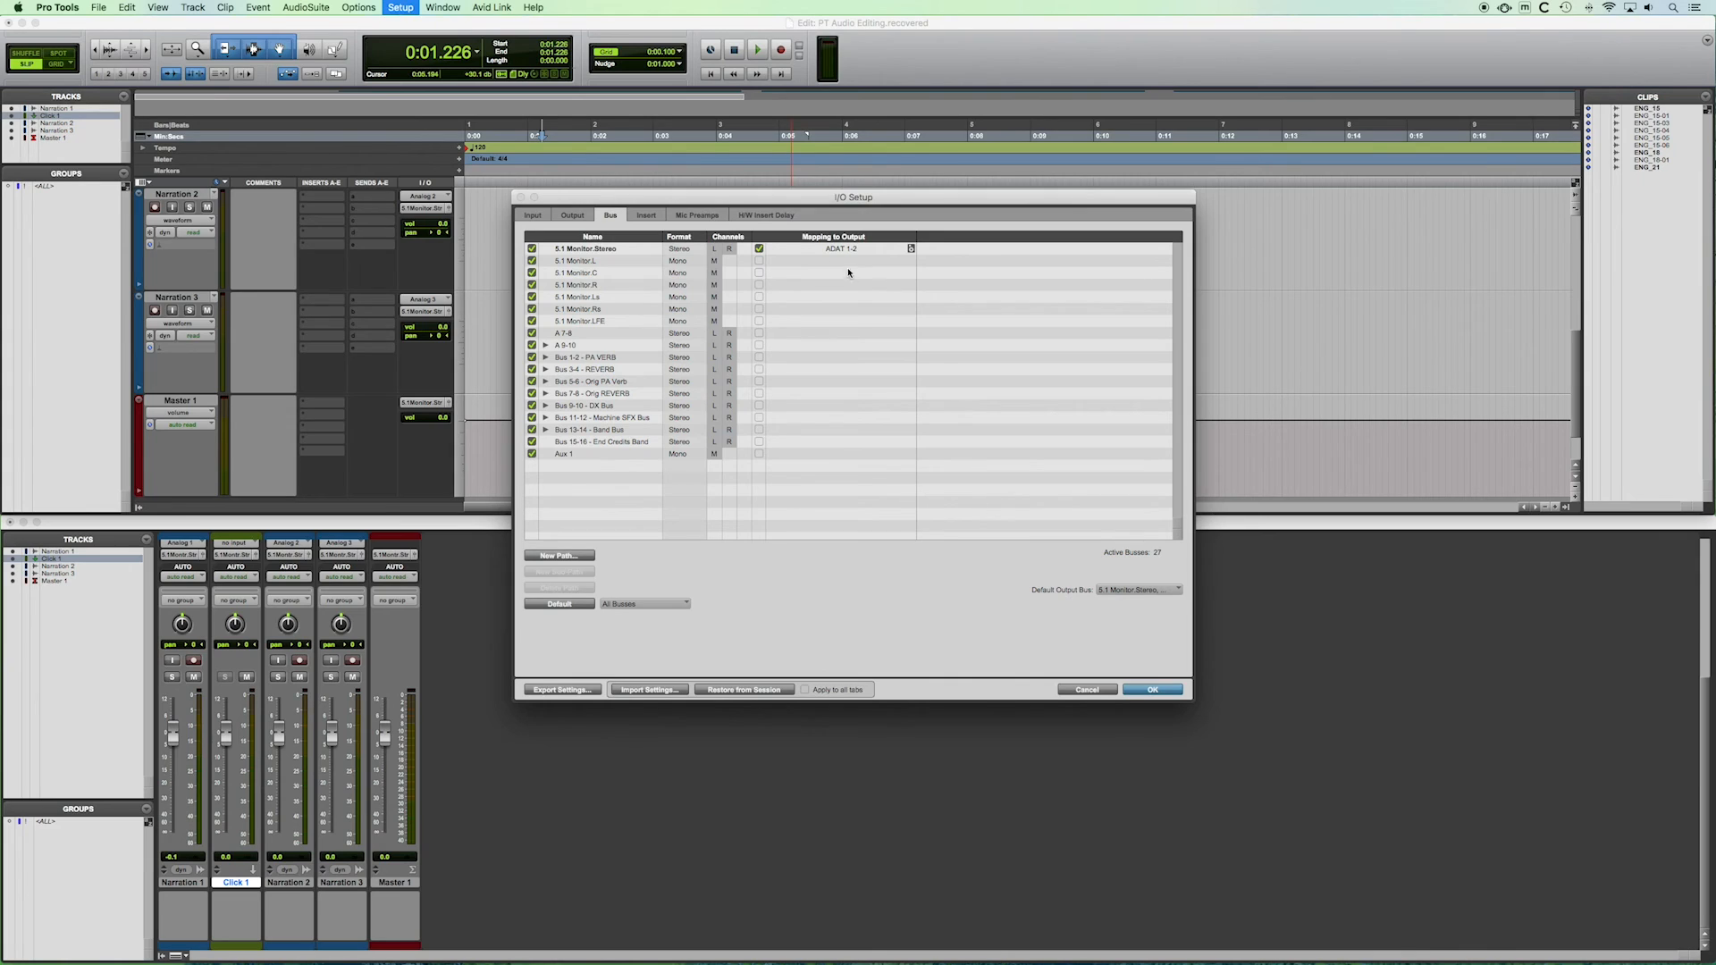
{"action": "left_click", "coordinate": [759, 261]}
{"action": "left_click", "coordinate": [759, 272]}
{"action": "left_click", "coordinate": [759, 284]}
{"action": "left_click", "coordinate": [759, 297]}
{"action": "left_click", "coordinate": [759, 309]}
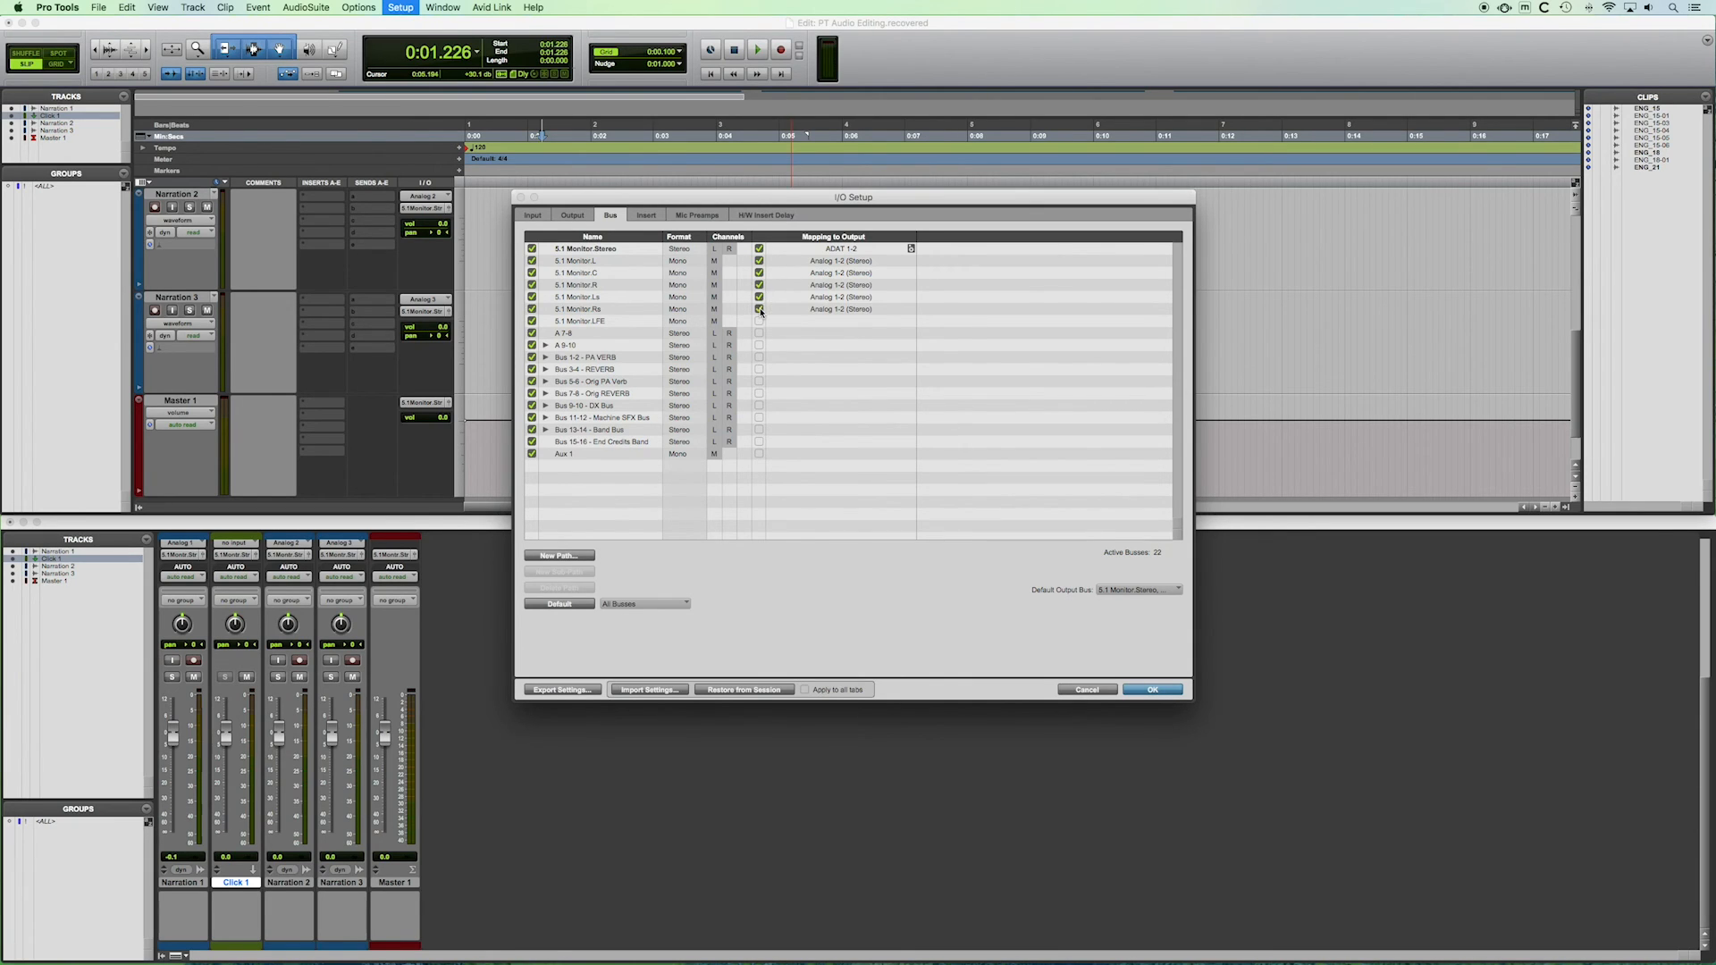
{"action": "left_click", "coordinate": [814, 263]}
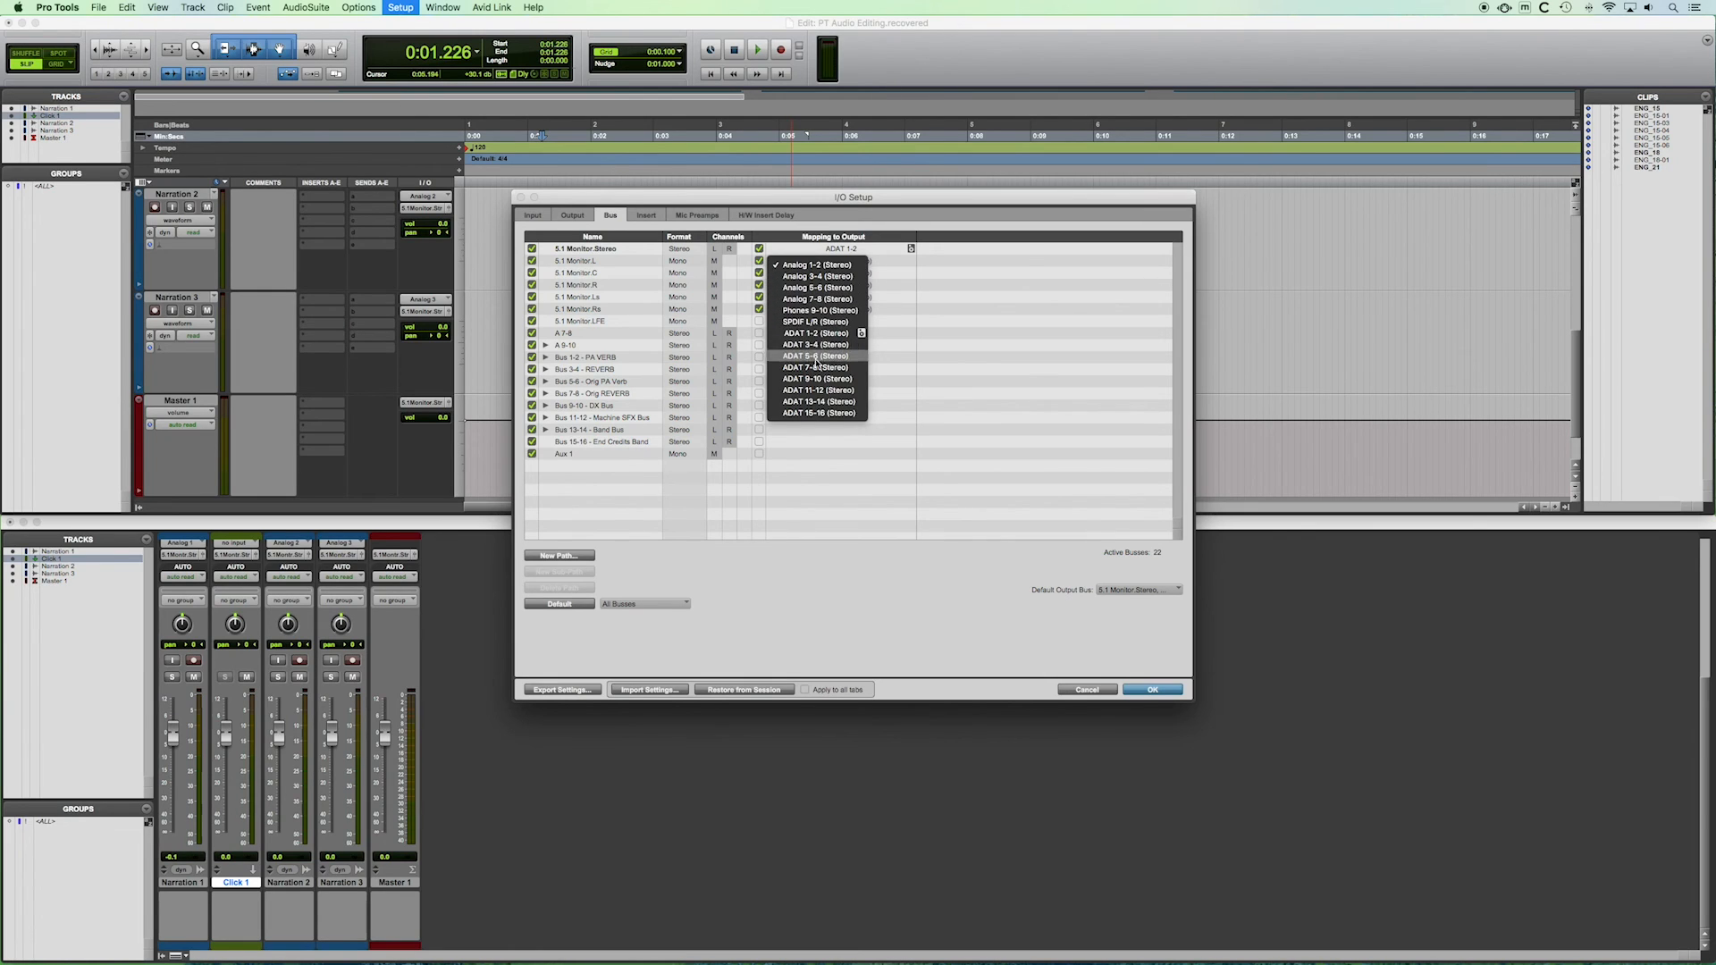
{"action": "left_click", "coordinate": [834, 213]}
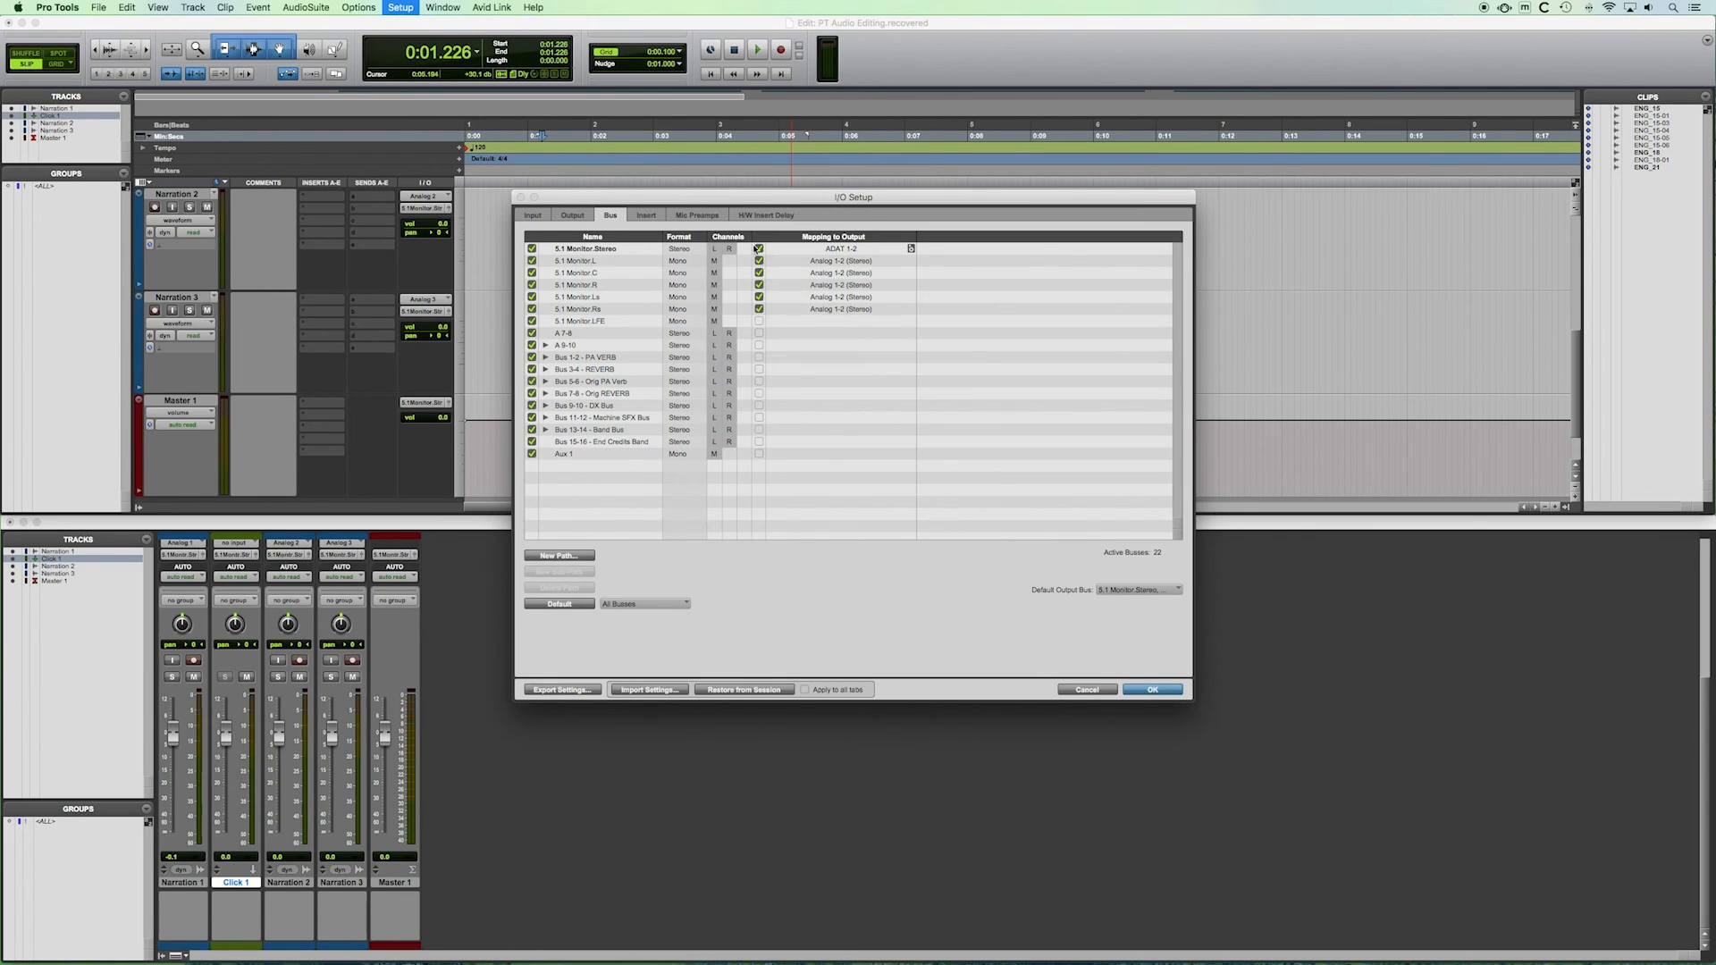
Remove the output mapping from the 5.1 Monitor L, C, R, Ls and Rs busses.
{"action": "left_click", "coordinate": [759, 261]}
{"action": "left_click", "coordinate": [760, 273]}
{"action": "left_click", "coordinate": [760, 285]}
{"action": "left_click", "coordinate": [759, 297]}
{"action": "left_click", "coordinate": [759, 309]}
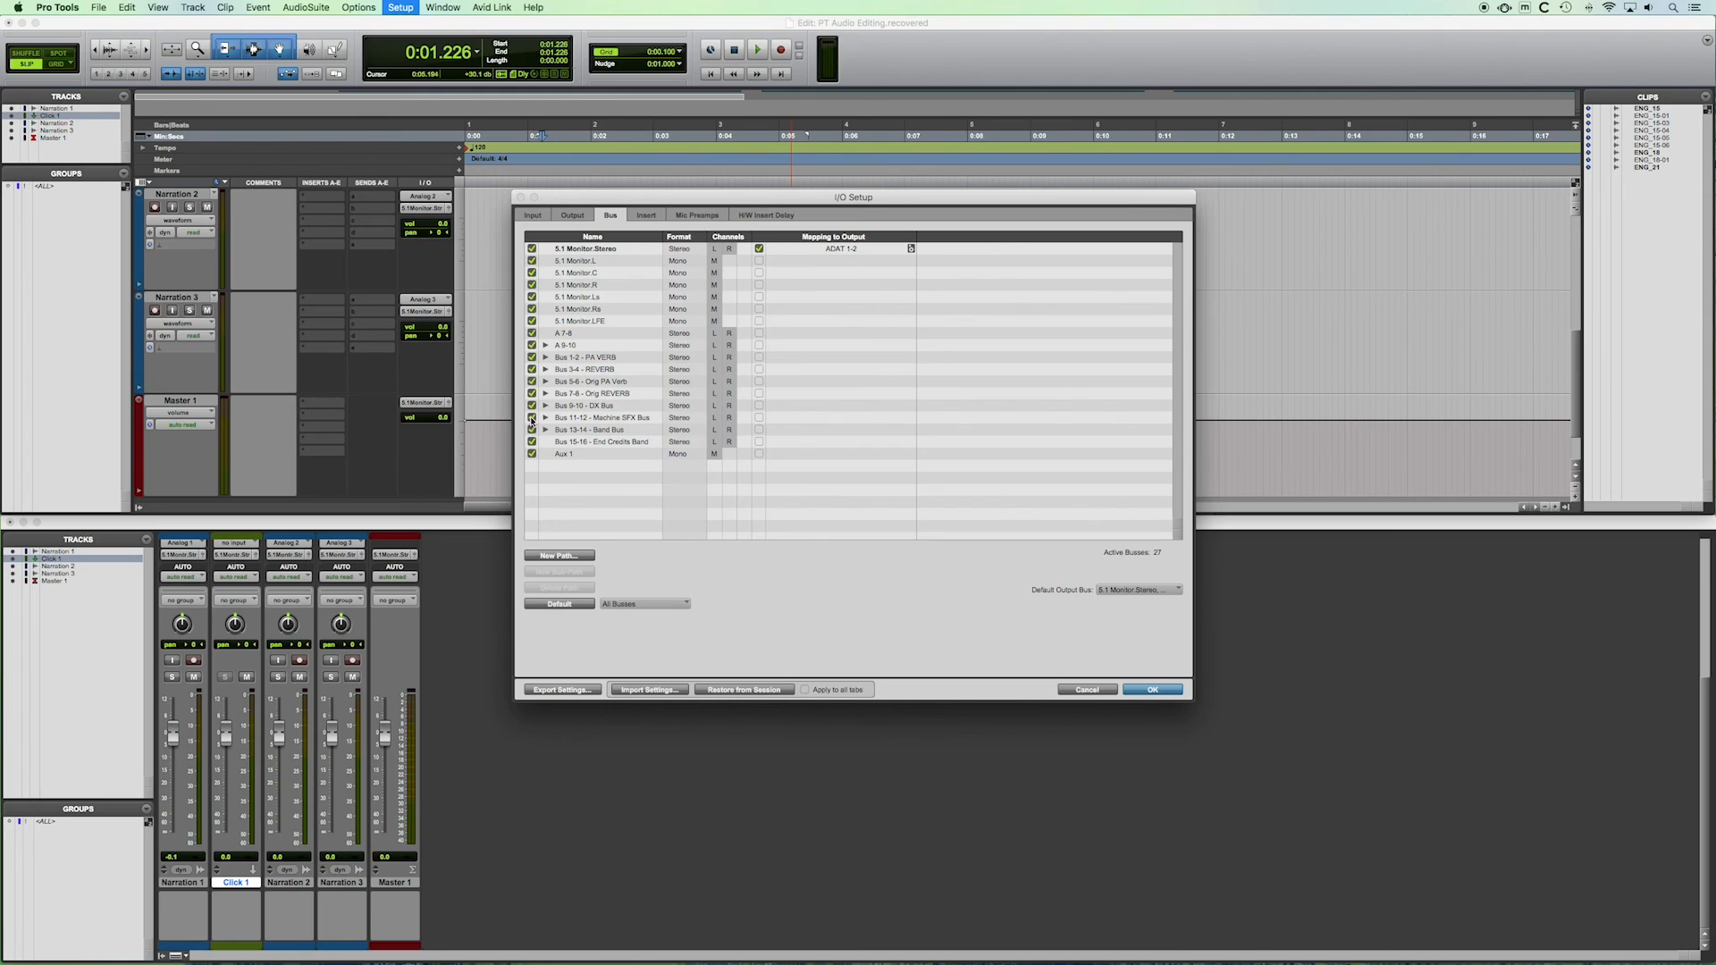
Try mapping the A 7-8 bus to Analog 1-2, view its output choices, and remove the mapping again.
{"action": "left_click", "coordinate": [759, 334]}
{"action": "left_click", "coordinate": [838, 336]}
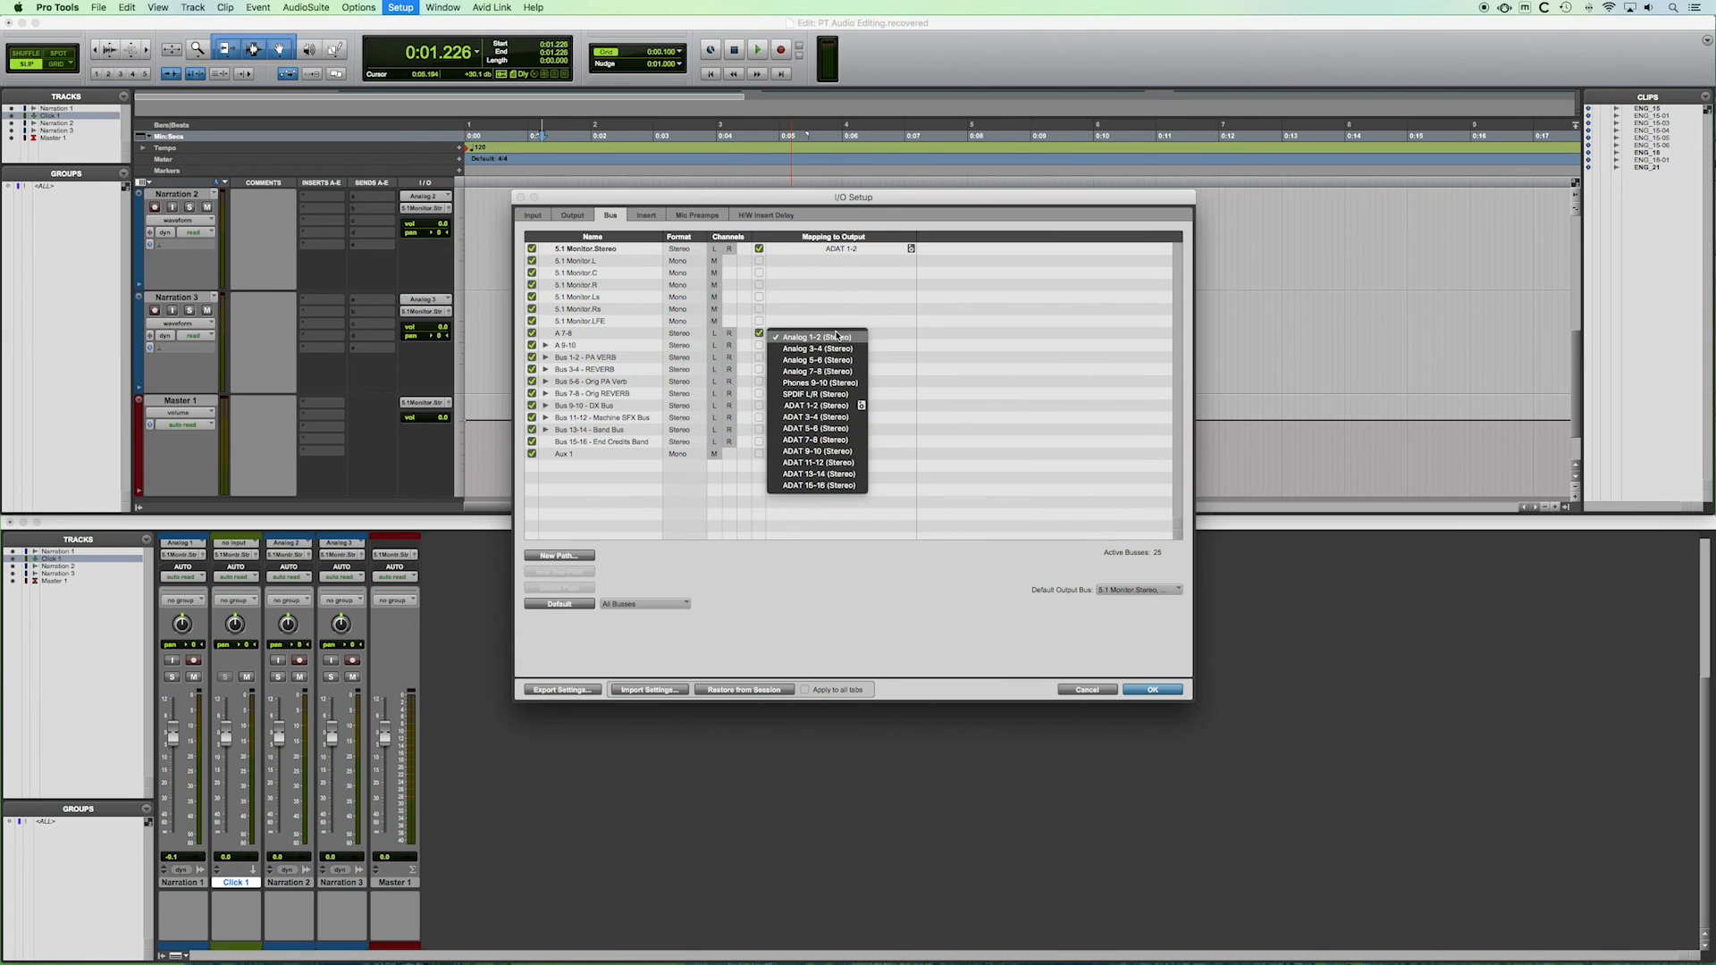
{"action": "left_click", "coordinate": [765, 330]}
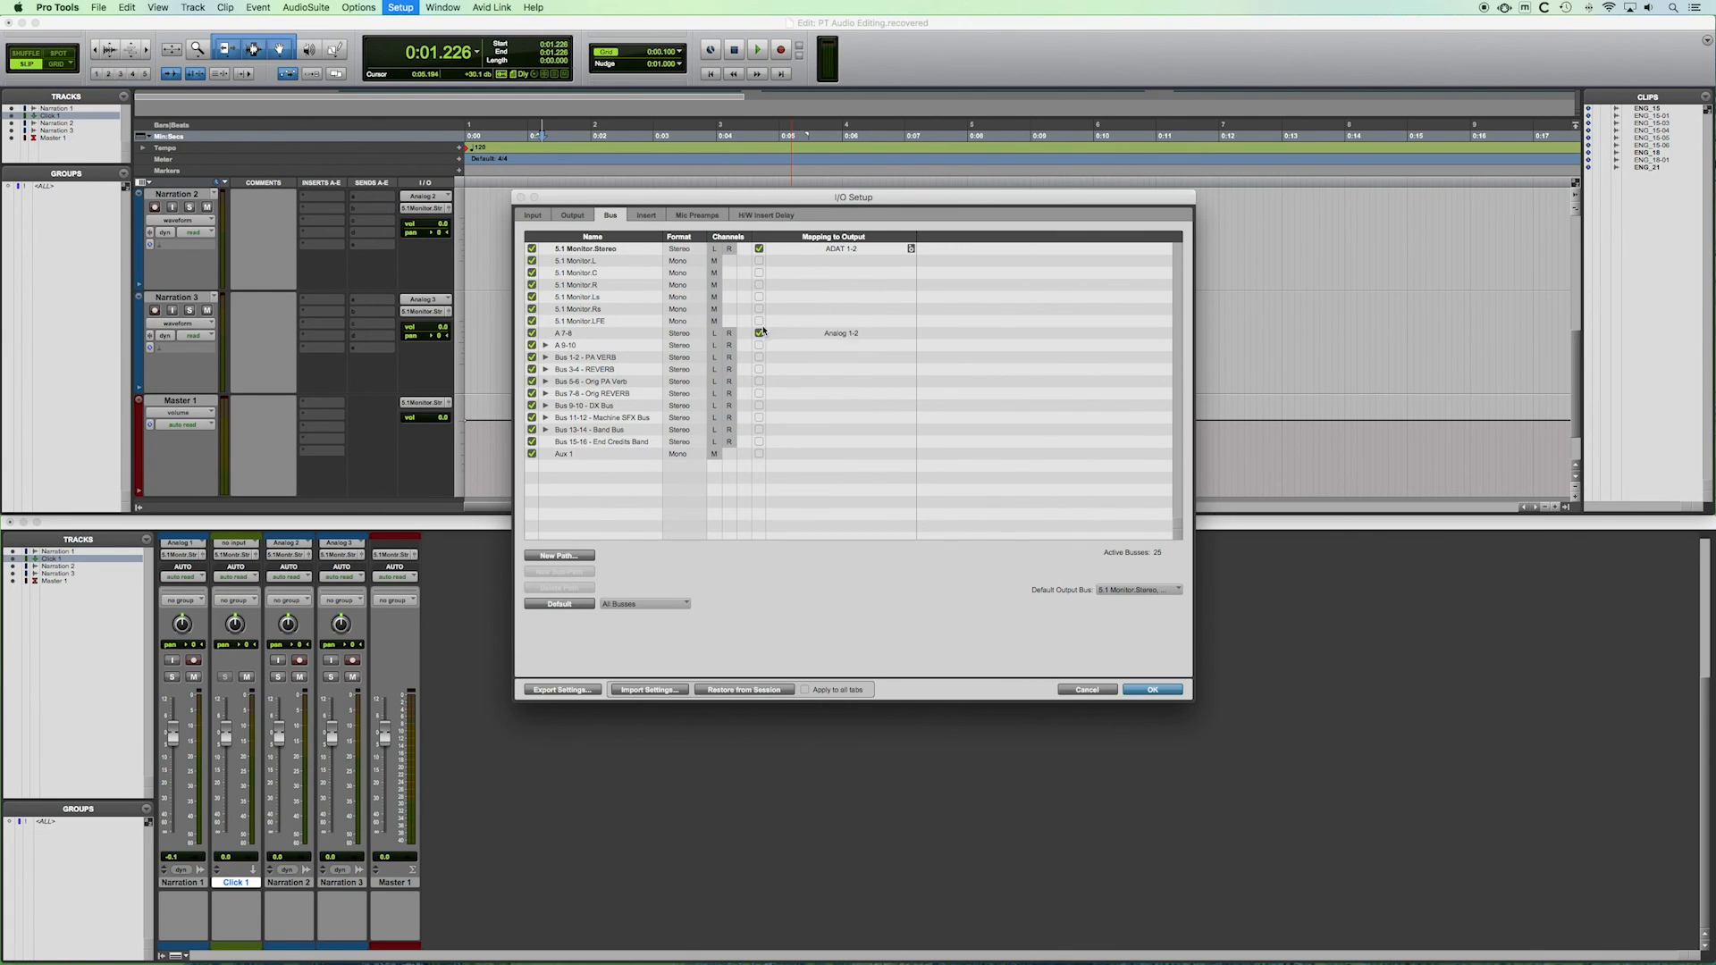
{"action": "left_click", "coordinate": [759, 335]}
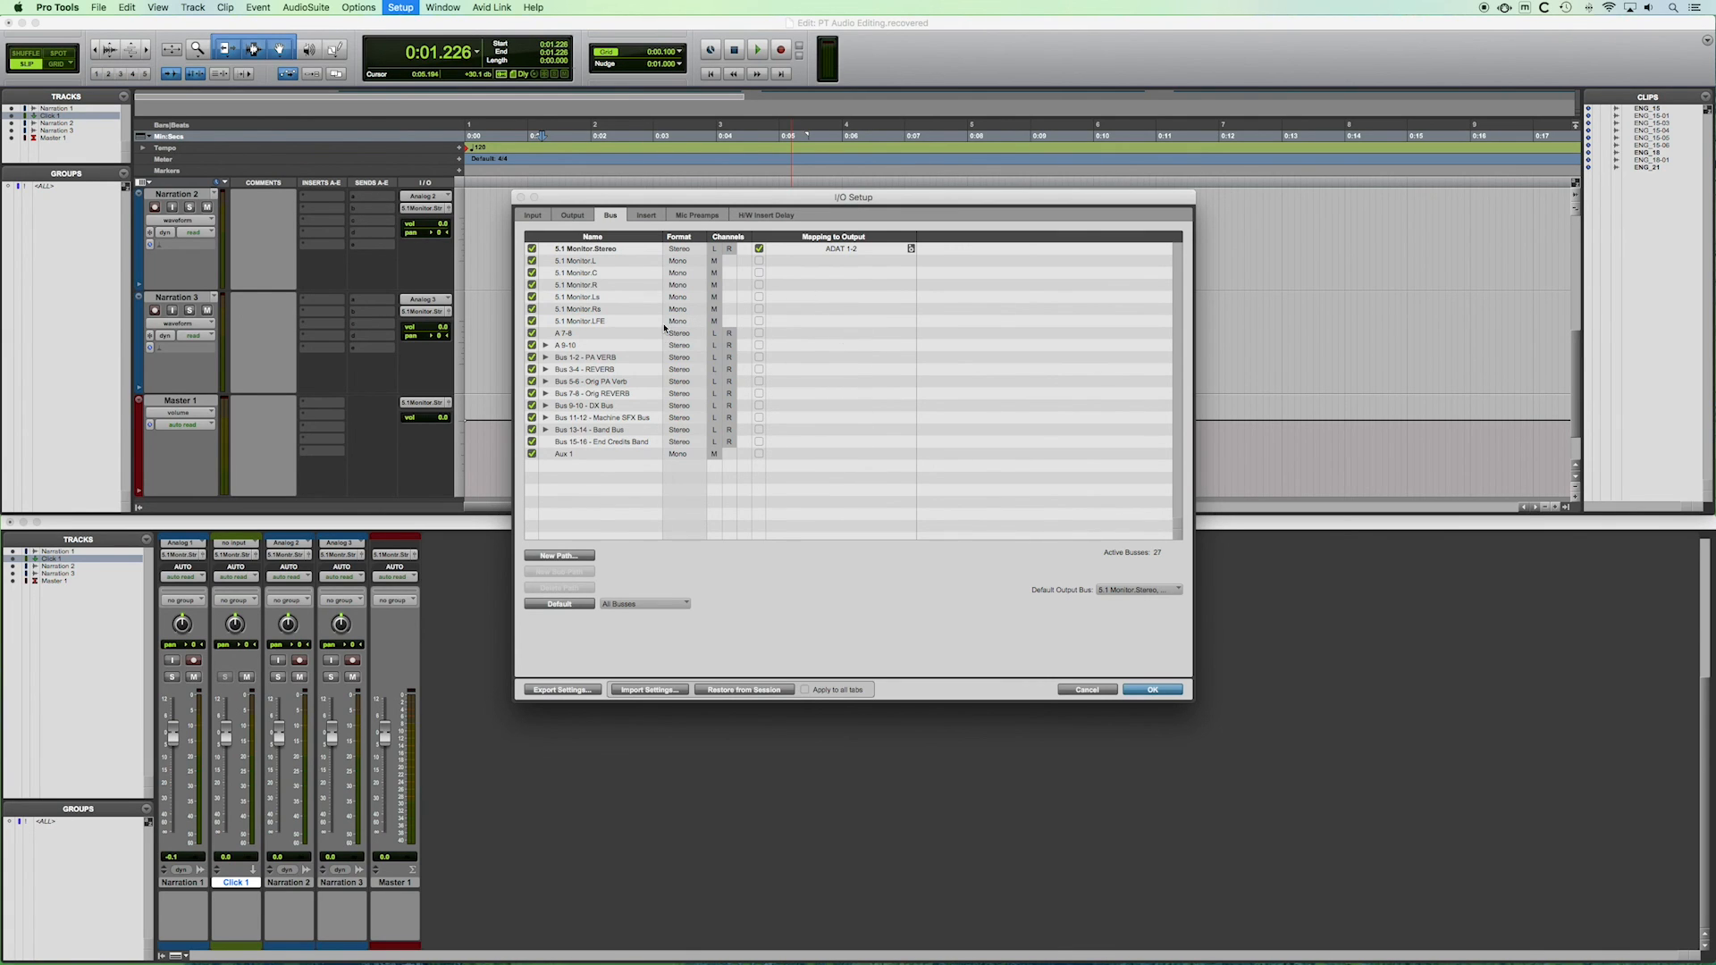